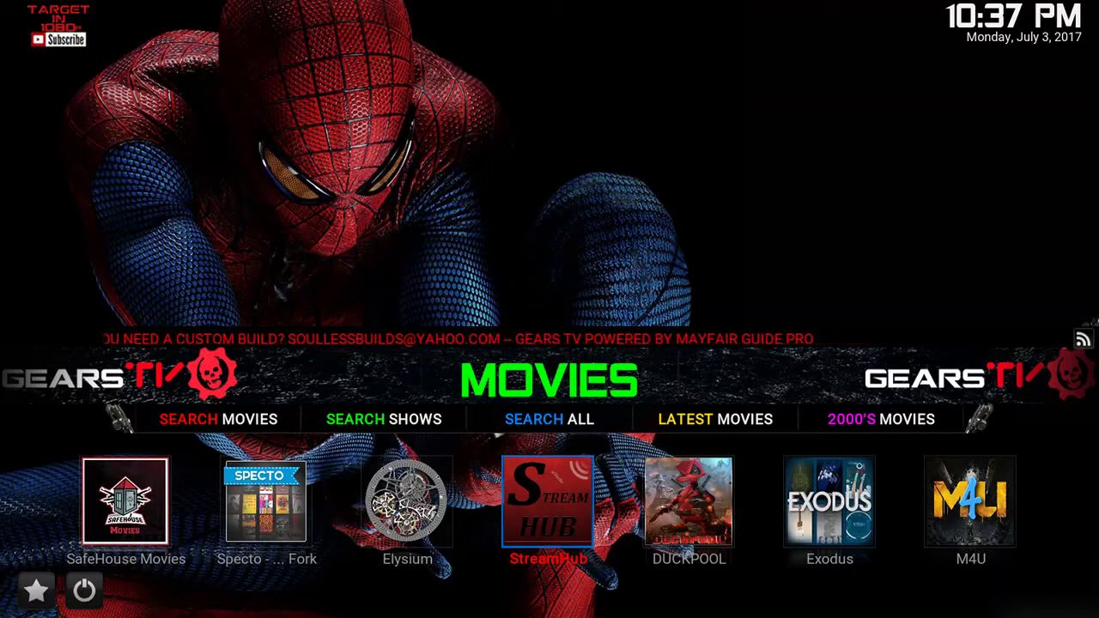
Step: Move from MOVIES through TV ZONE to GEARS TV and browse its tiles to Maverick TV
key(Left)
key(Up)
key(Up)
key(Left)
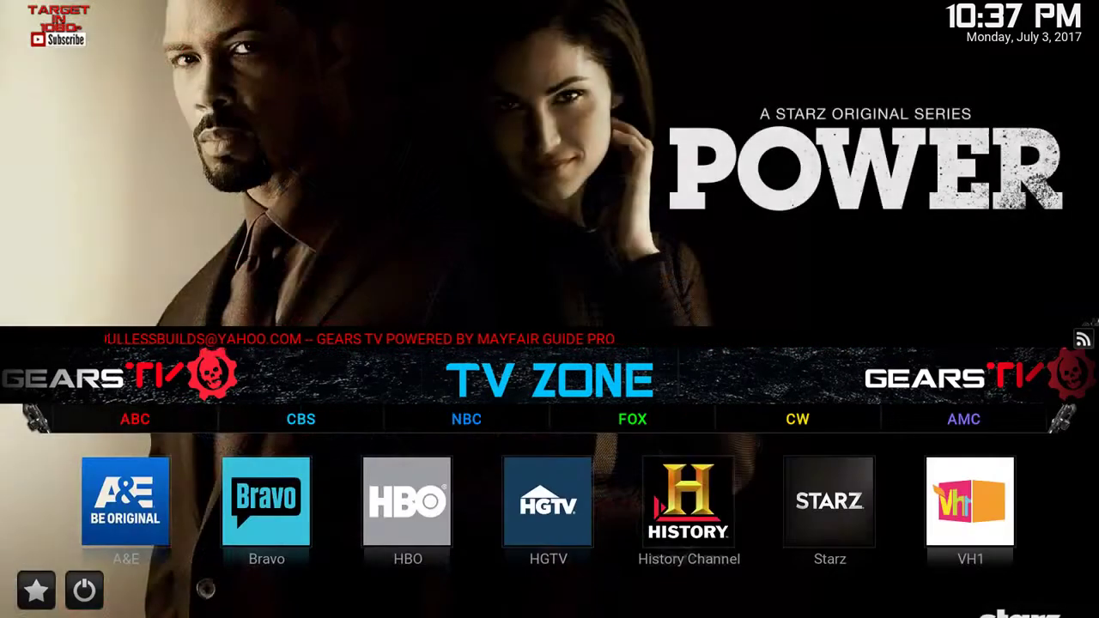
key(Left)
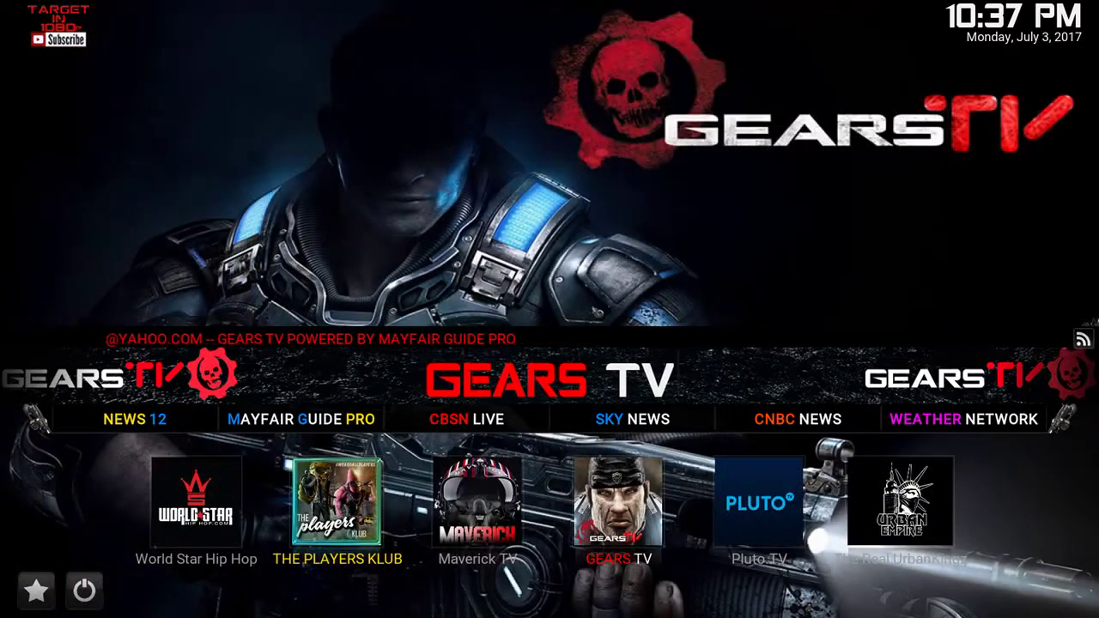
key(Down)
key(Down)
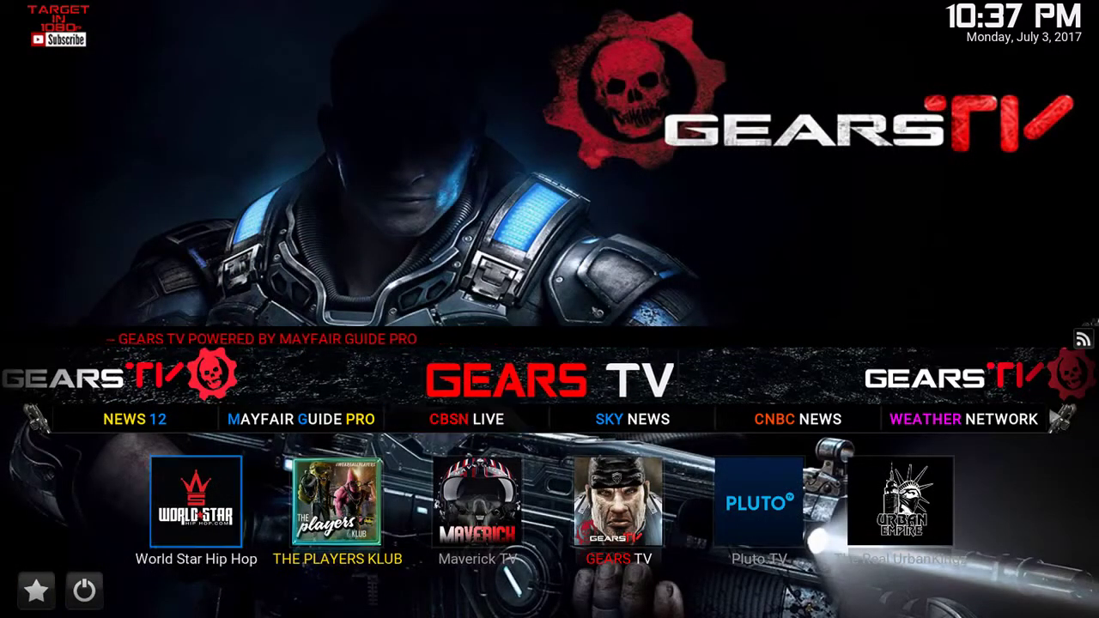
key(Right)
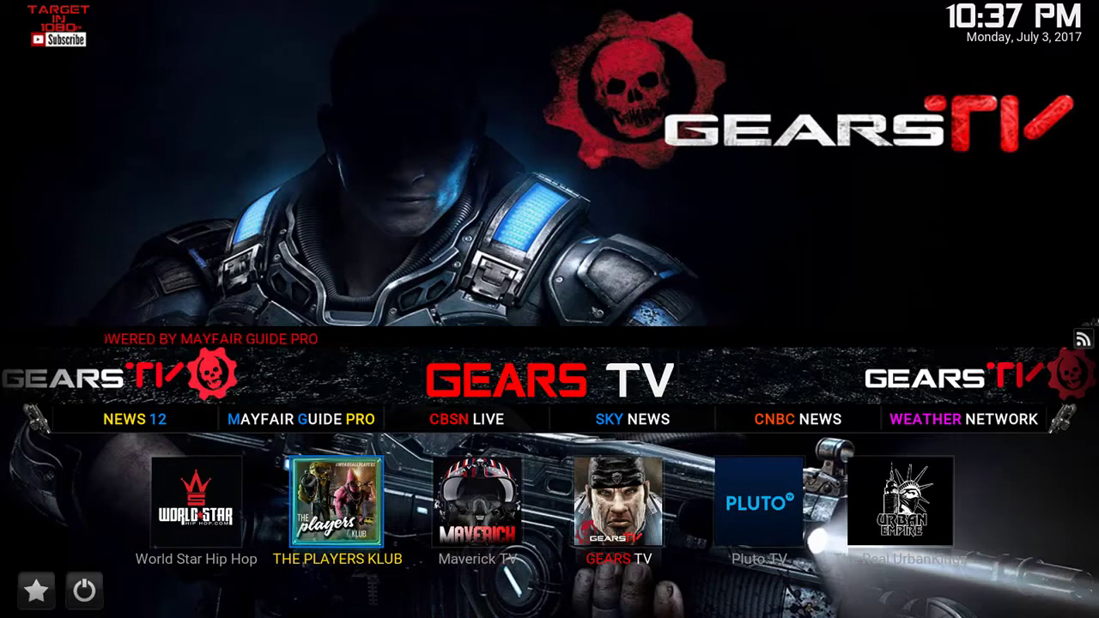
key(Right)
key(Left)
key(Right)
Step: Cycle the home menu on through 24/7, MUSIC and BOB to CLEAN UP
key(Right)
key(Up)
key(Up)
key(Right)
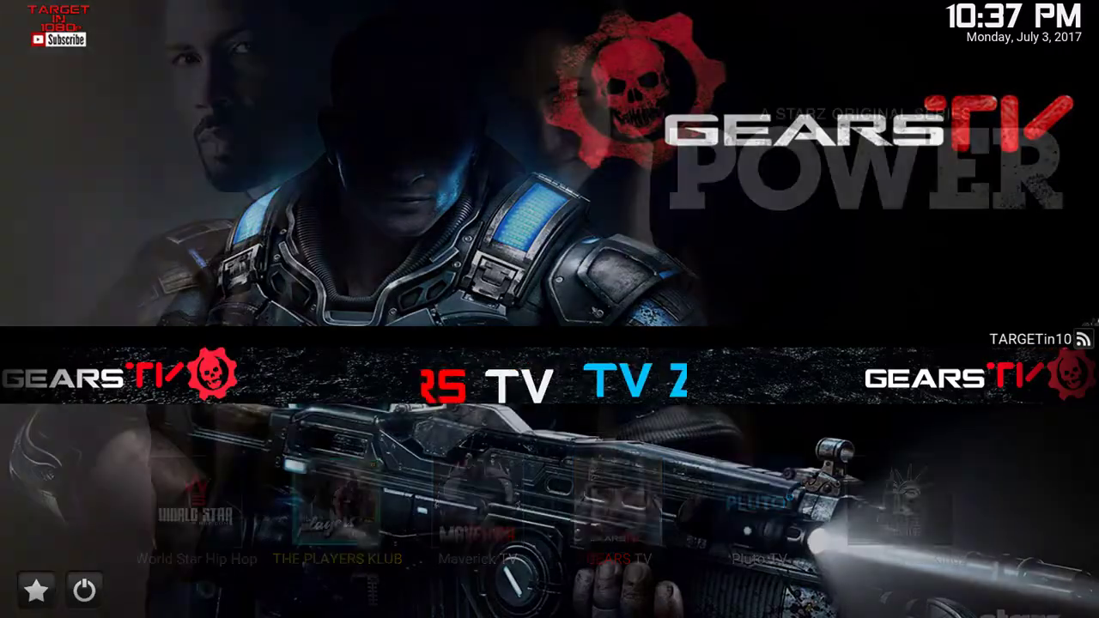
key(Right)
key(Right)
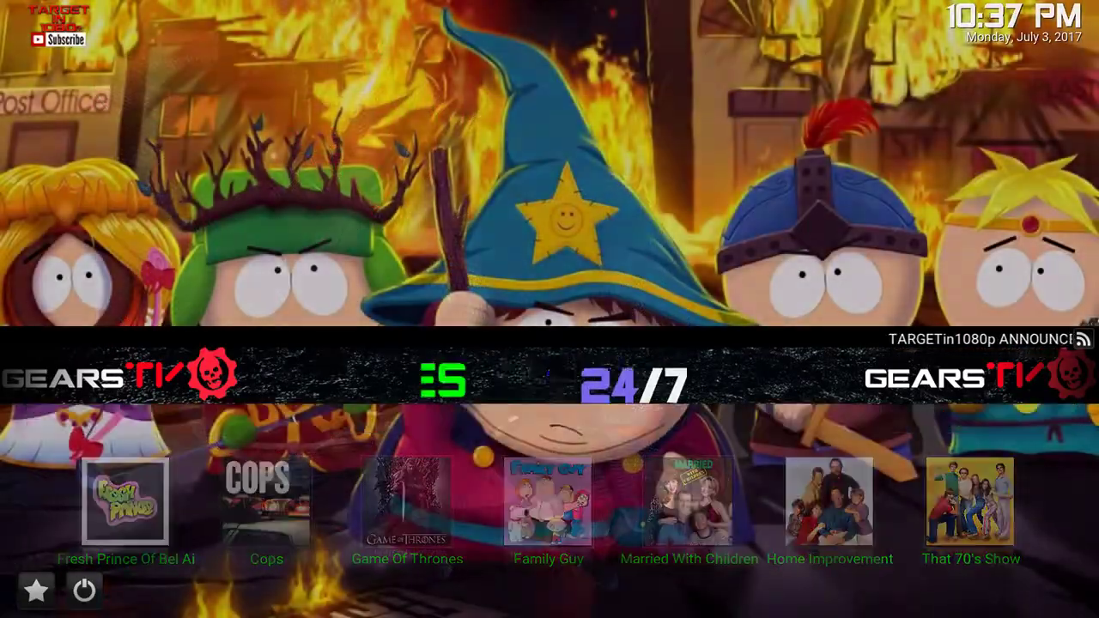
key(Left)
key(Right)
key(Right)
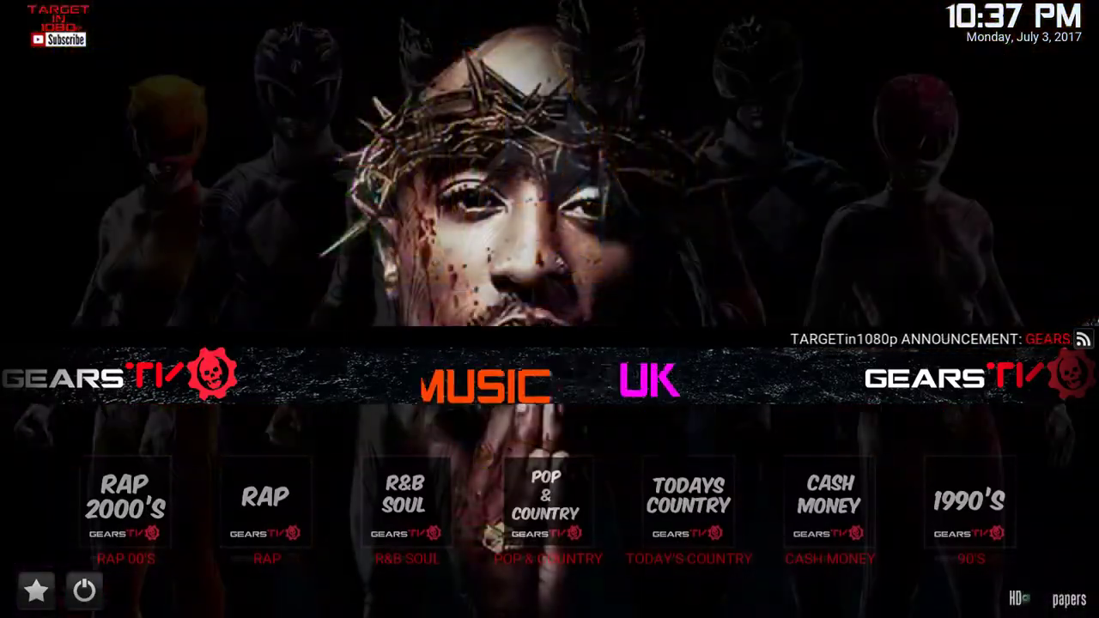
key(Right)
key(Right)
key(Right)
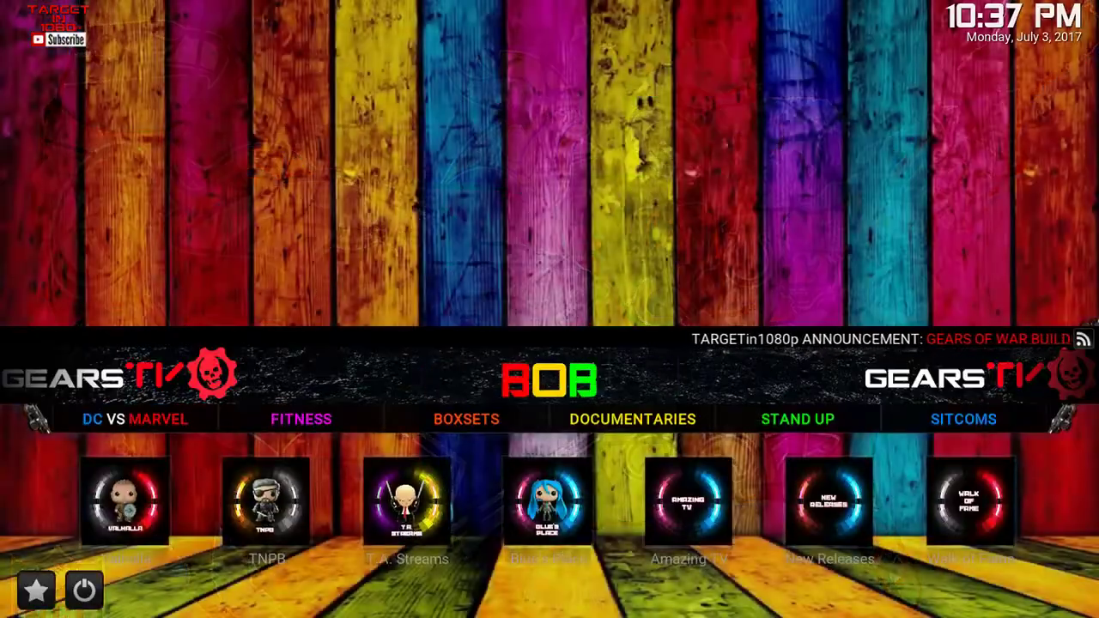
key(Right)
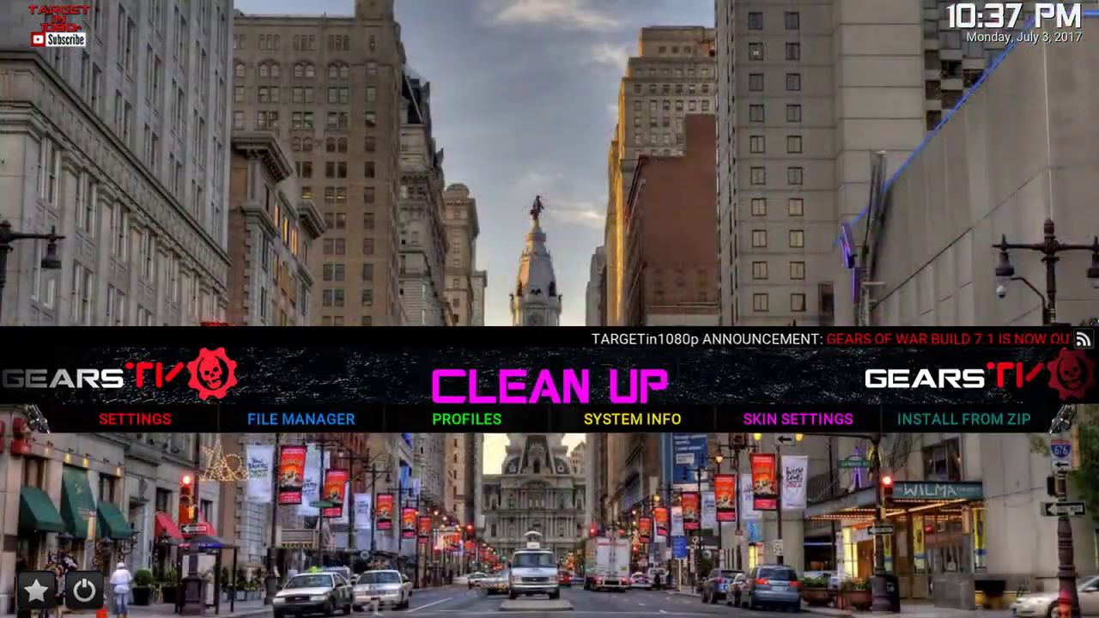
key(Return)
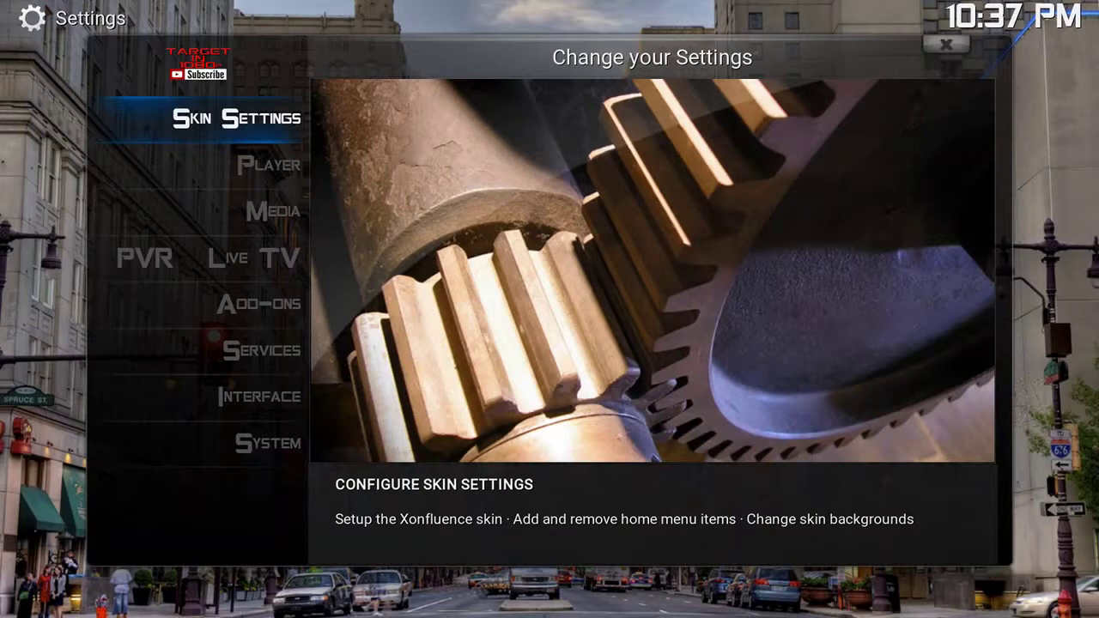
key(Down)
key(Up)
key(Return)
key(Up)
key(Up)
key(Up)
key(Up)
key(Down)
key(Down)
key(Down)
key(Down)
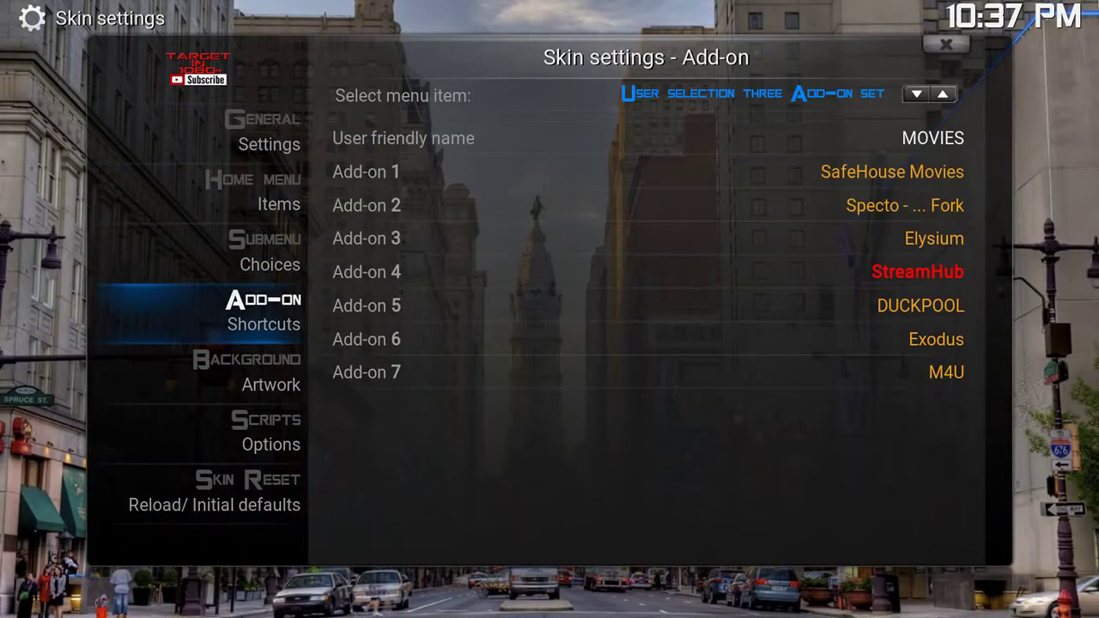
key(Right)
key(Up)
key(Up)
key(Up)
key(Up)
key(Up)
key(Up)
key(Up)
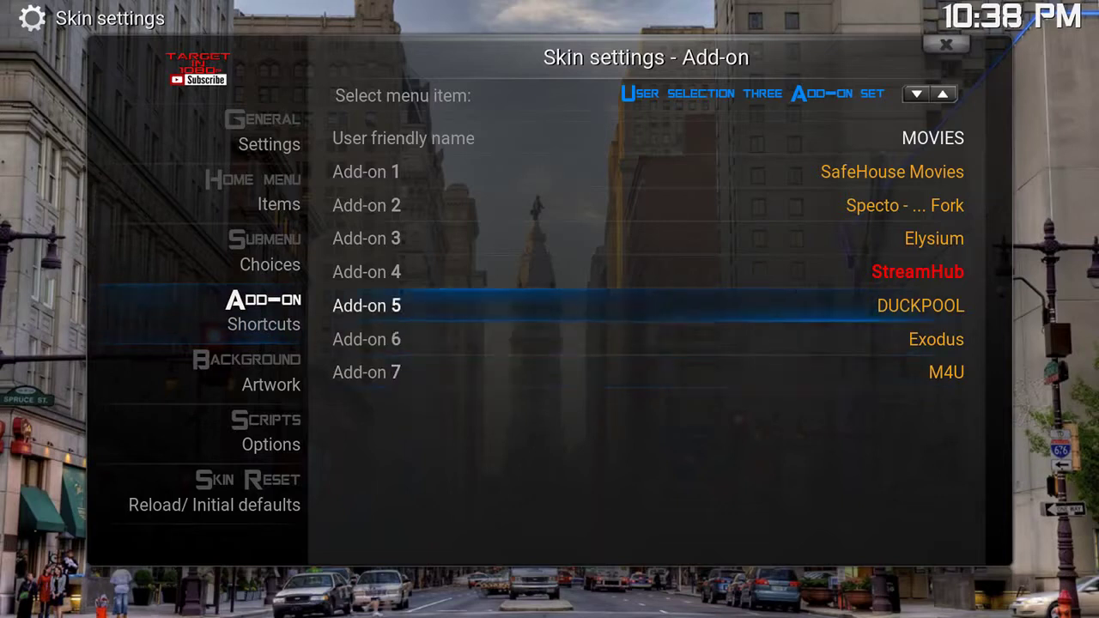
key(Up)
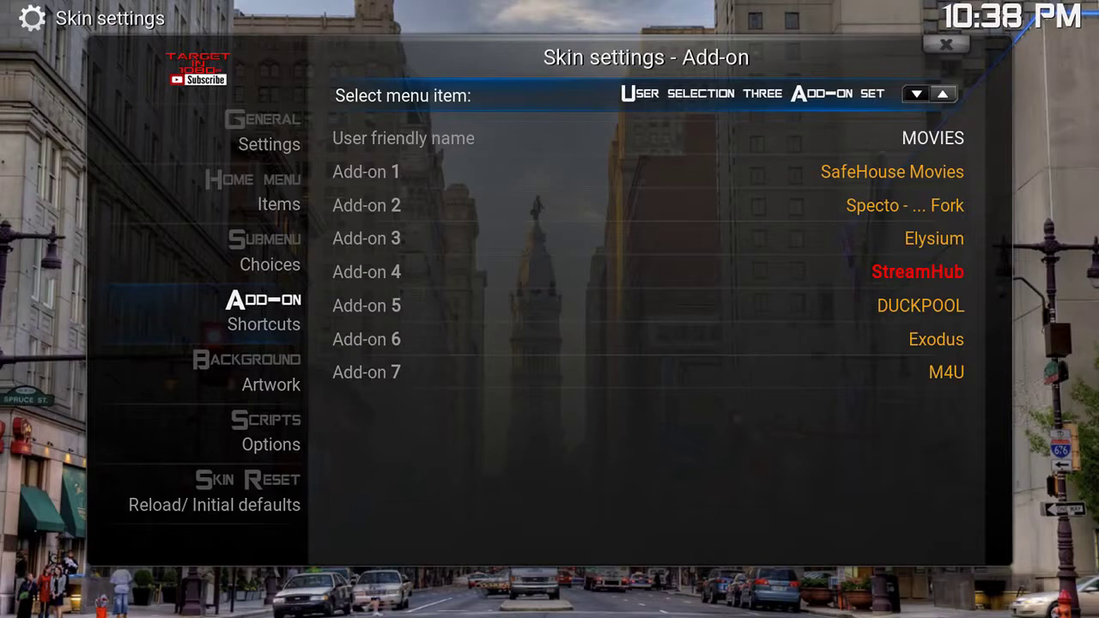
key(Right)
key(Right)
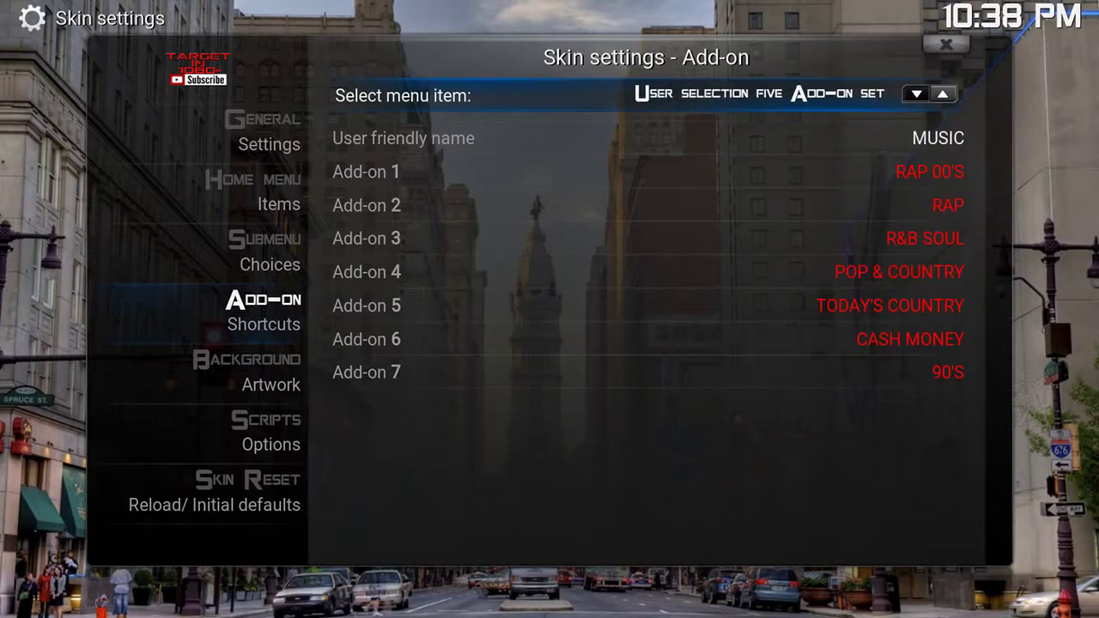
key(Right)
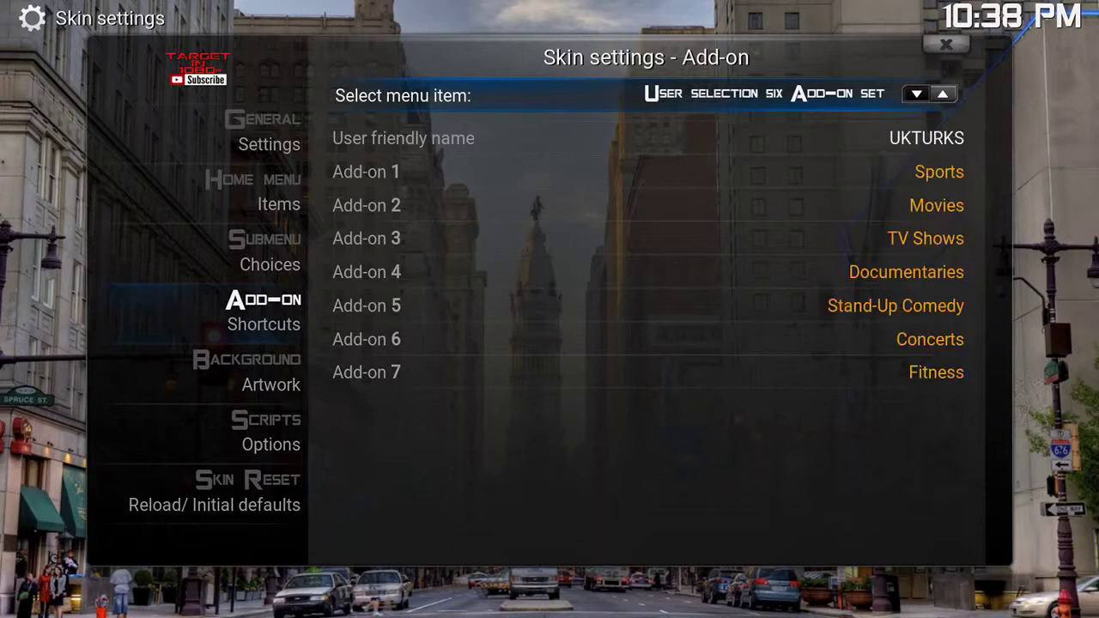
key(Right)
key(Right)
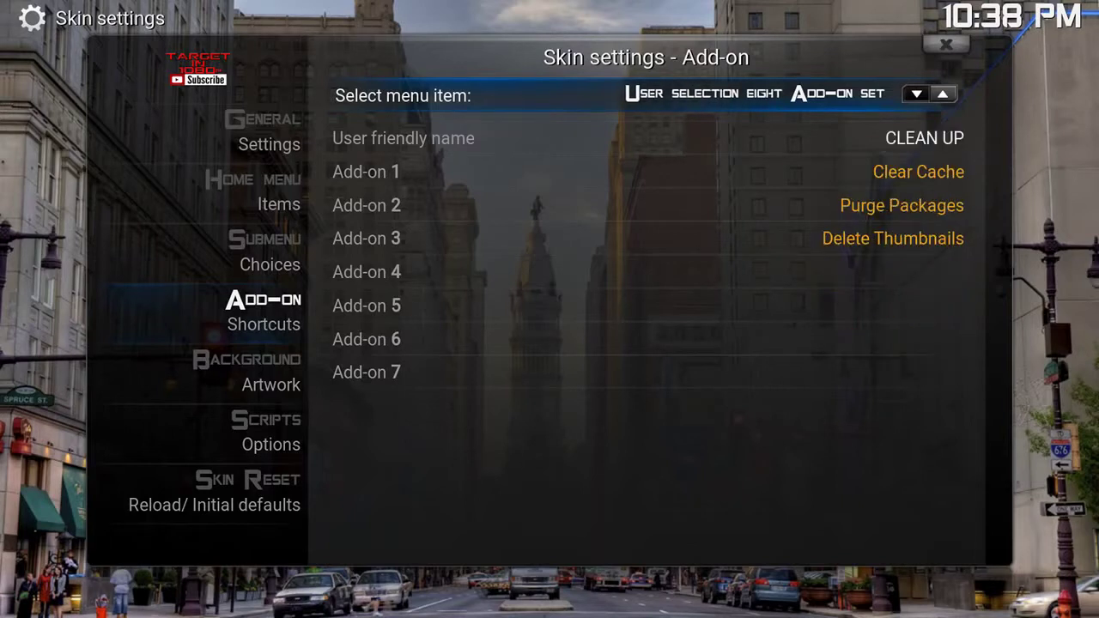
key(Right)
key(Right)
key(Right)
key(Escape)
key(Escape)
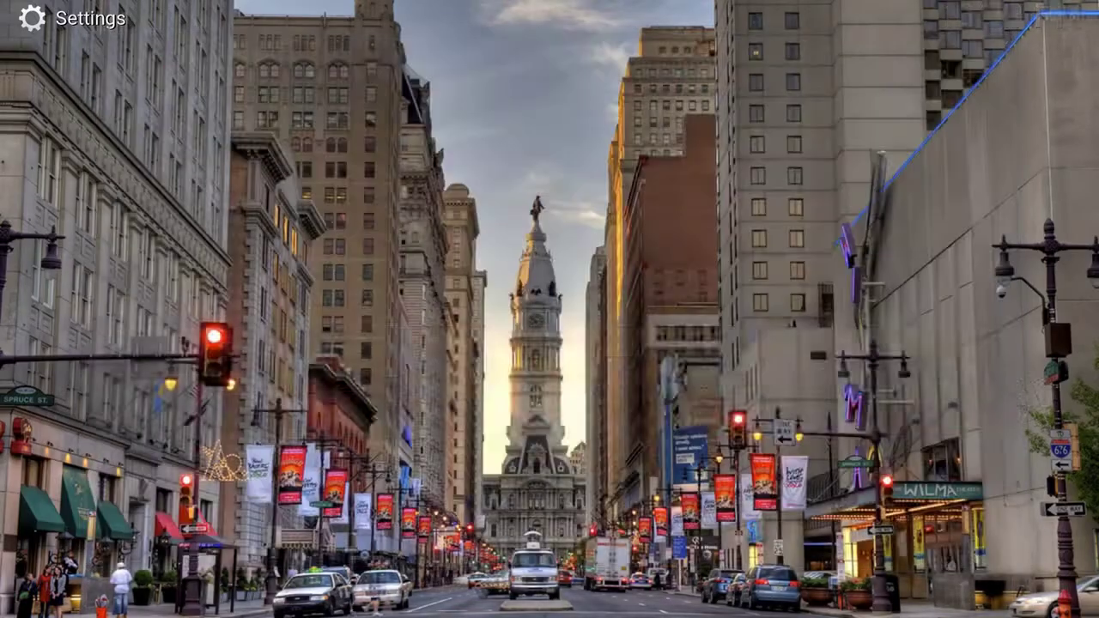
Step: Cycle the home menu past TV ZONE, 24/7 and BOB to CLEAN UP and open Settings
key(Right)
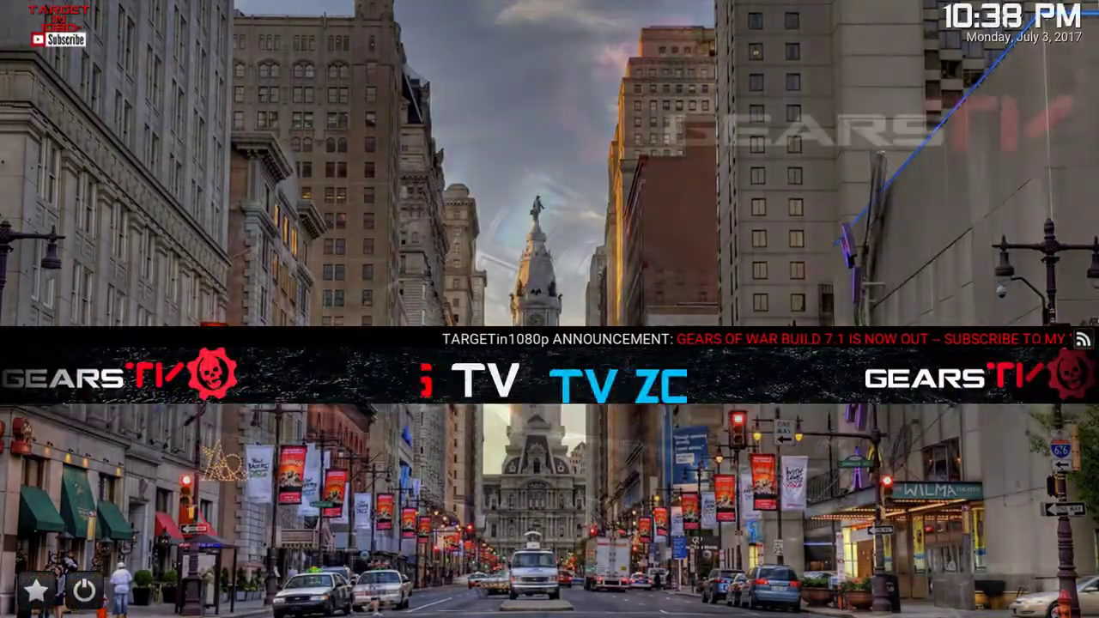
key(Right)
key(Right)
key(Right)
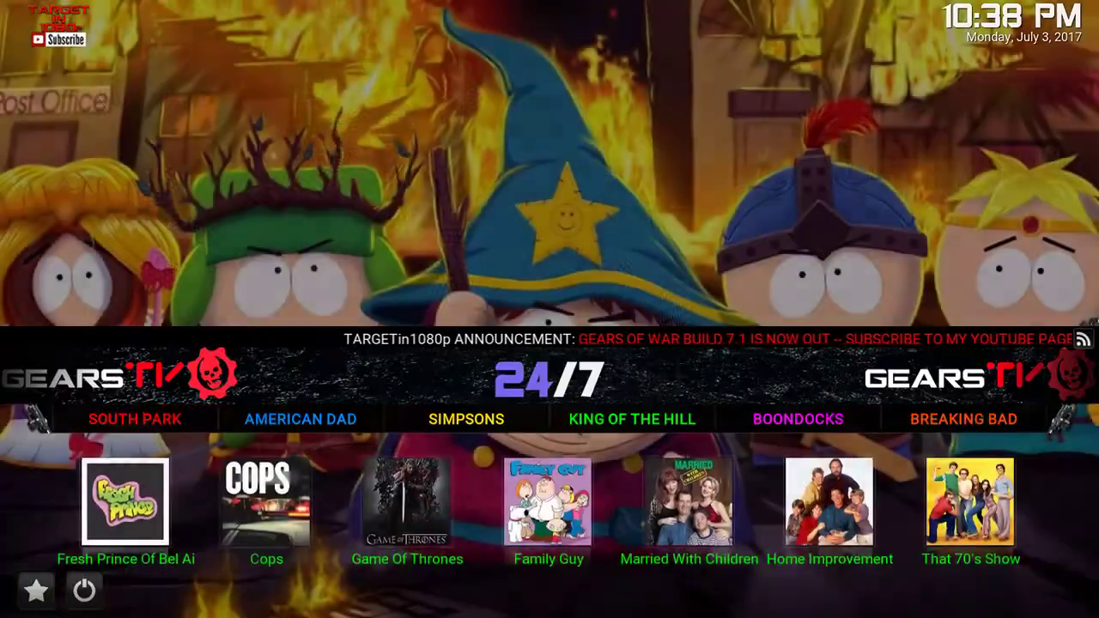
key(Right)
key(Right)
key(Right)
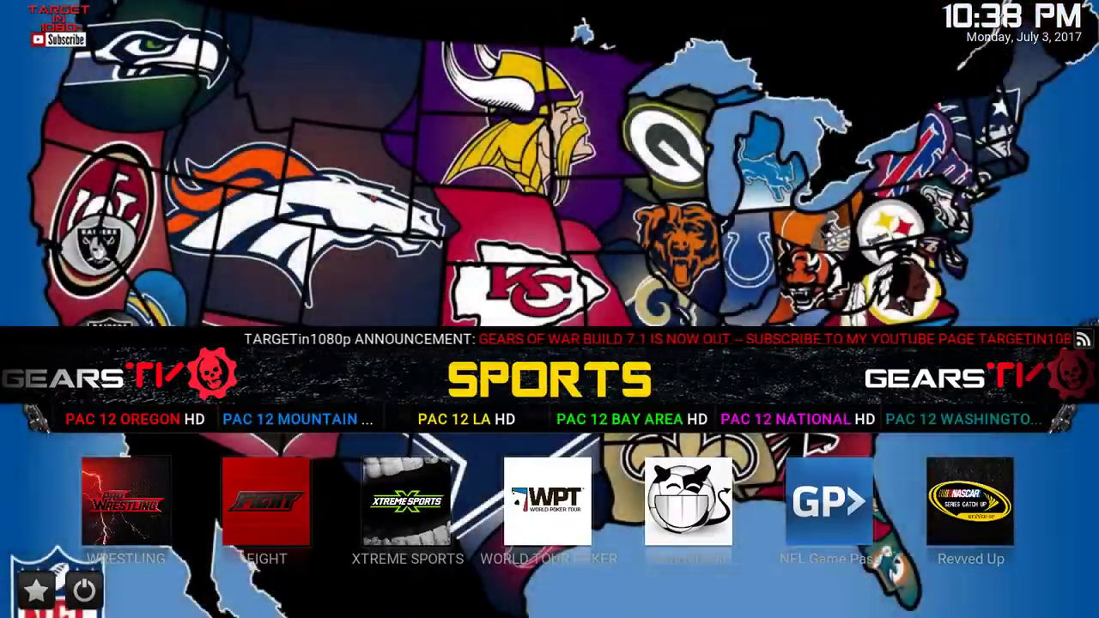
key(Right)
key(Right)
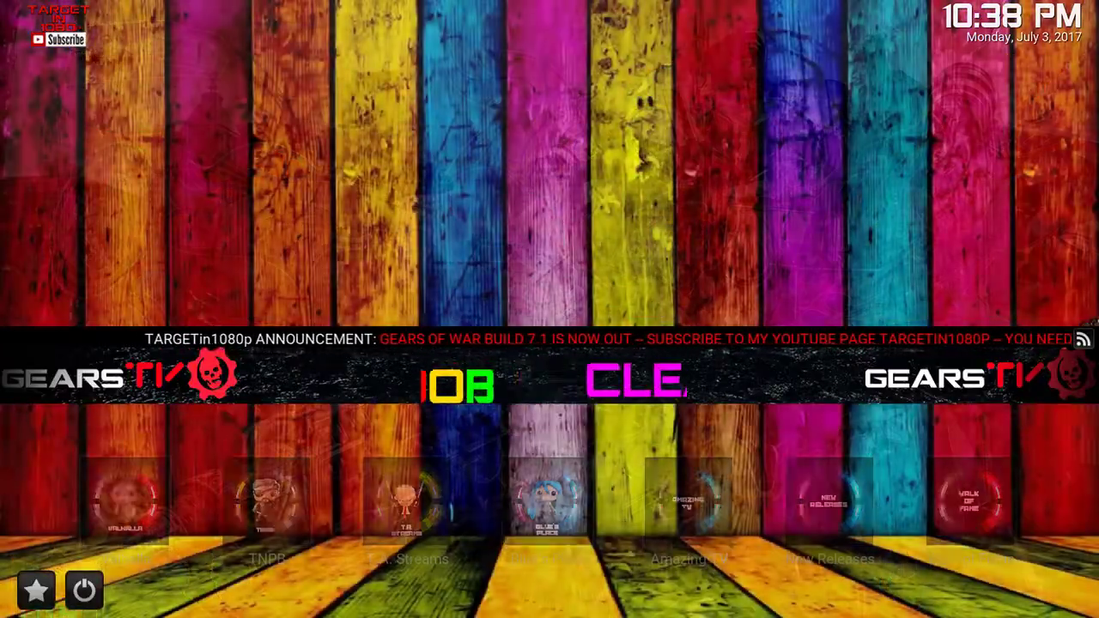
key(Right)
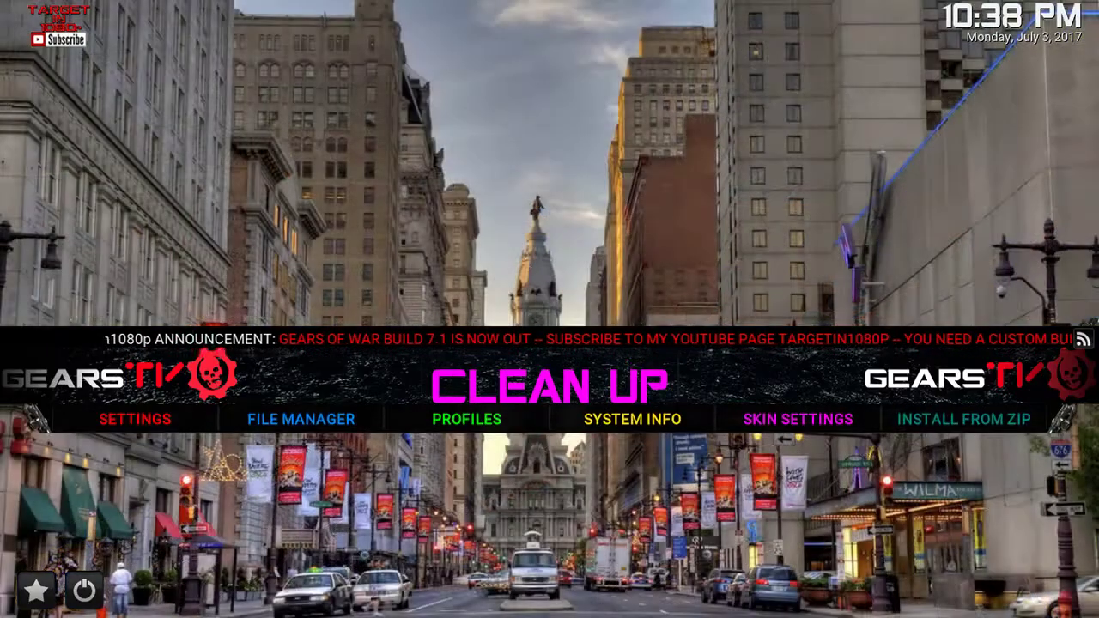
key(Return)
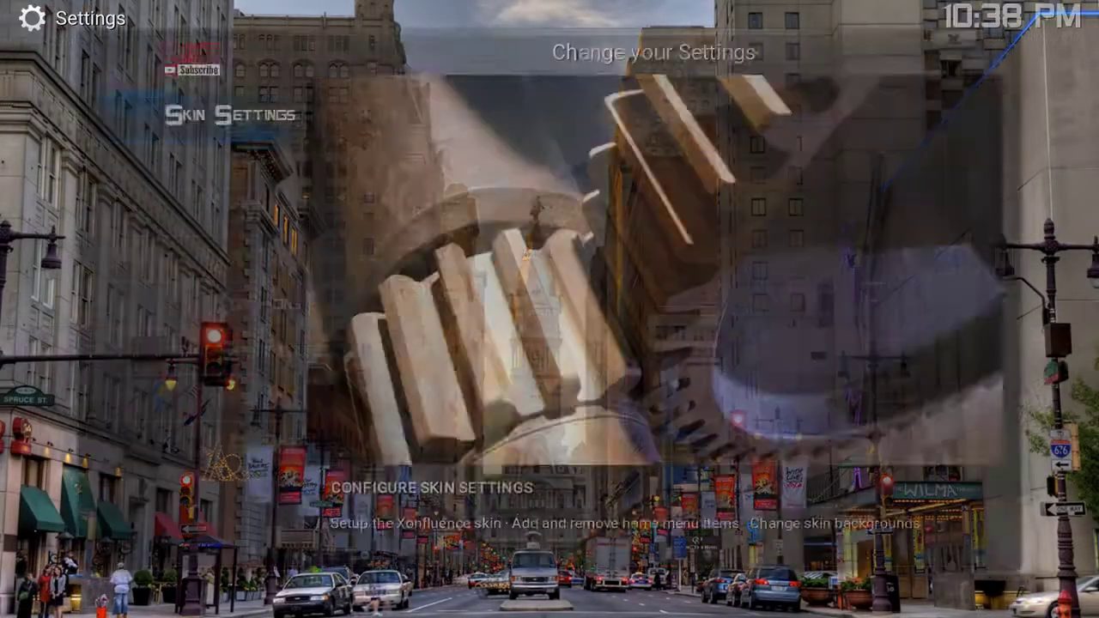
Step: In Add-on Shortcuts, pick the MOVIES set and select the Add-on 7 slot holding M4U
key(Return)
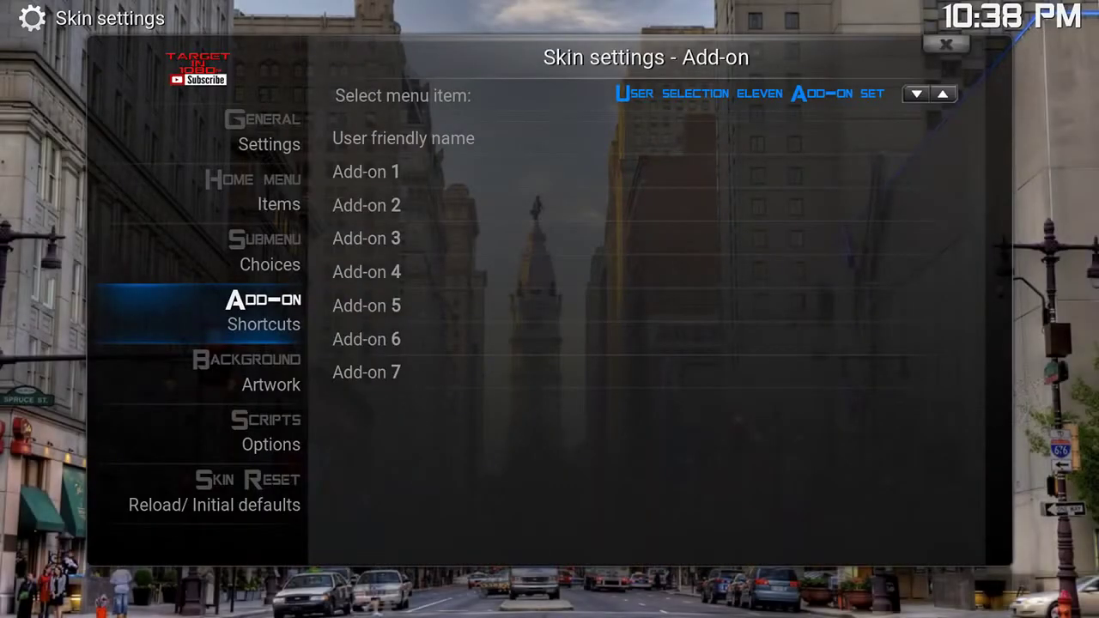
key(Right)
key(Right)
key(Right)
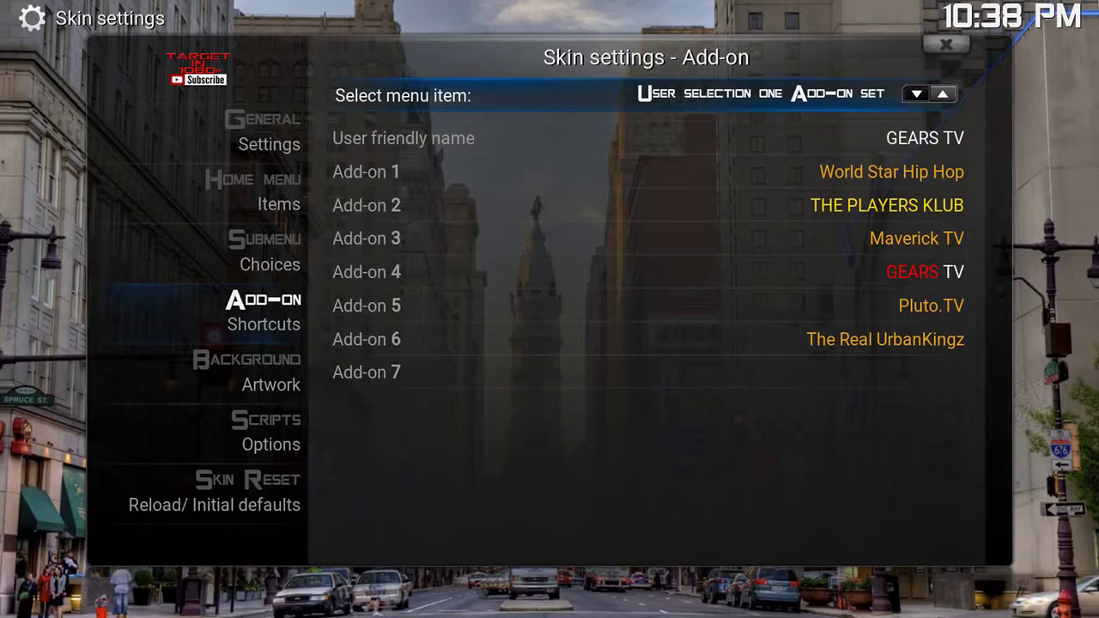
key(Right)
key(Right)
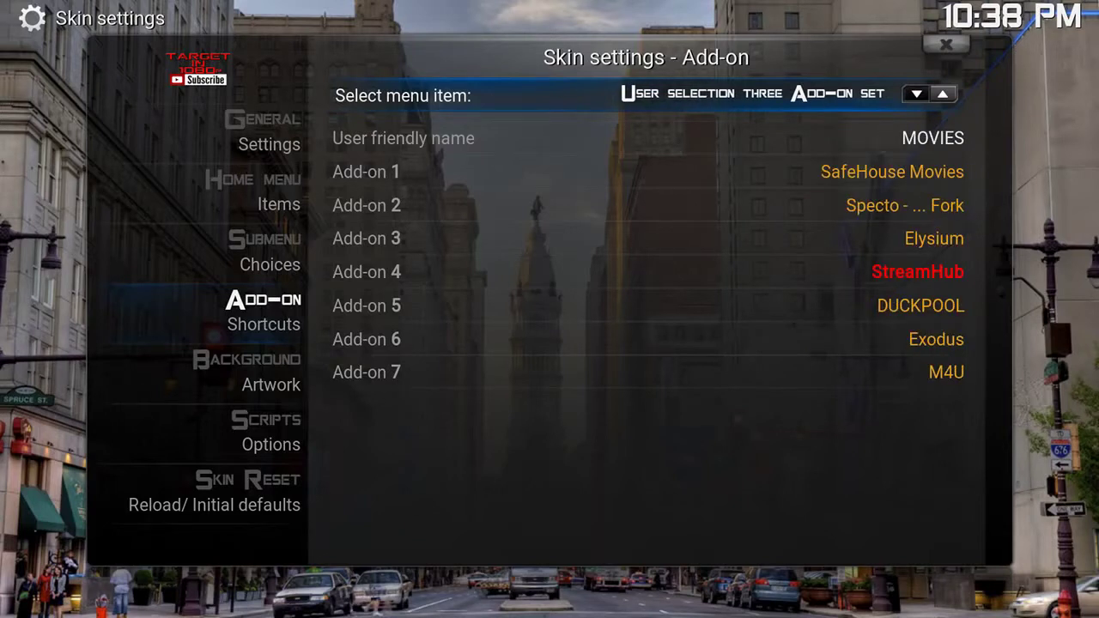
key(Down)
key(Down)
key(Down)
key(Down)
key(Down)
key(Down)
key(Down)
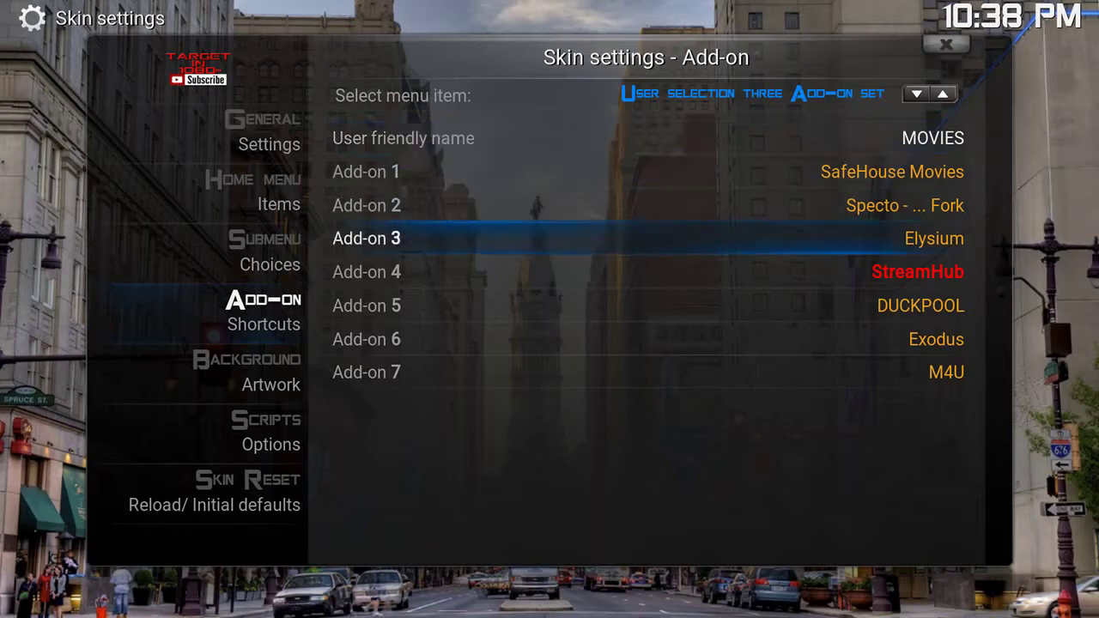
key(Down)
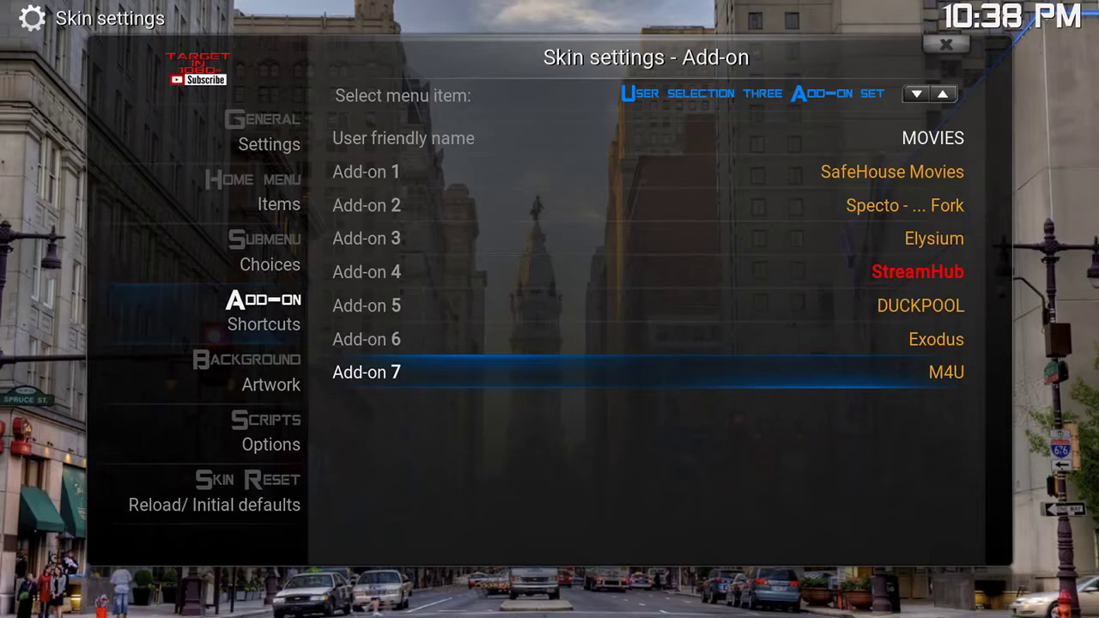
key(Up)
key(Up)
key(Up)
key(Up)
key(Up)
key(Up)
key(Up)
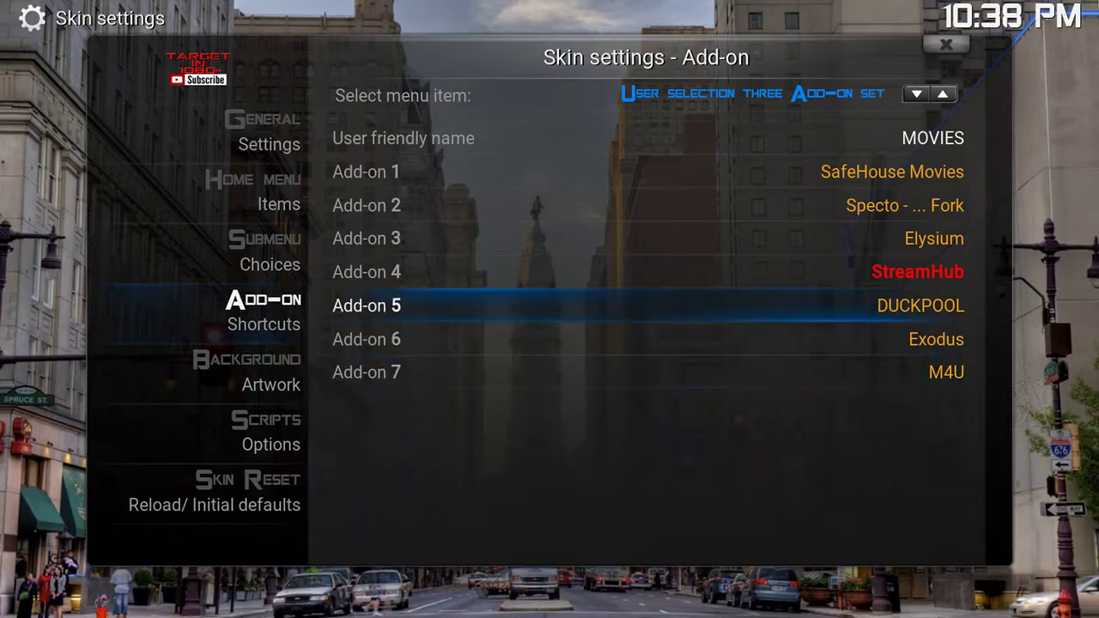
key(Down)
key(Down)
key(Down)
key(Down)
key(Down)
key(Down)
key(Down)
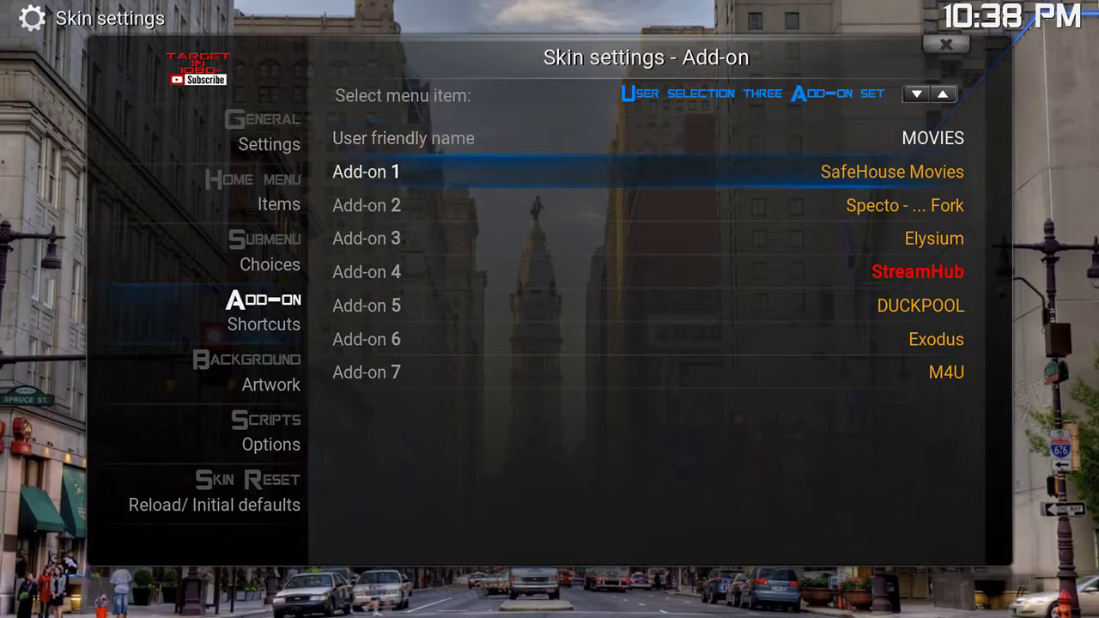
key(Down)
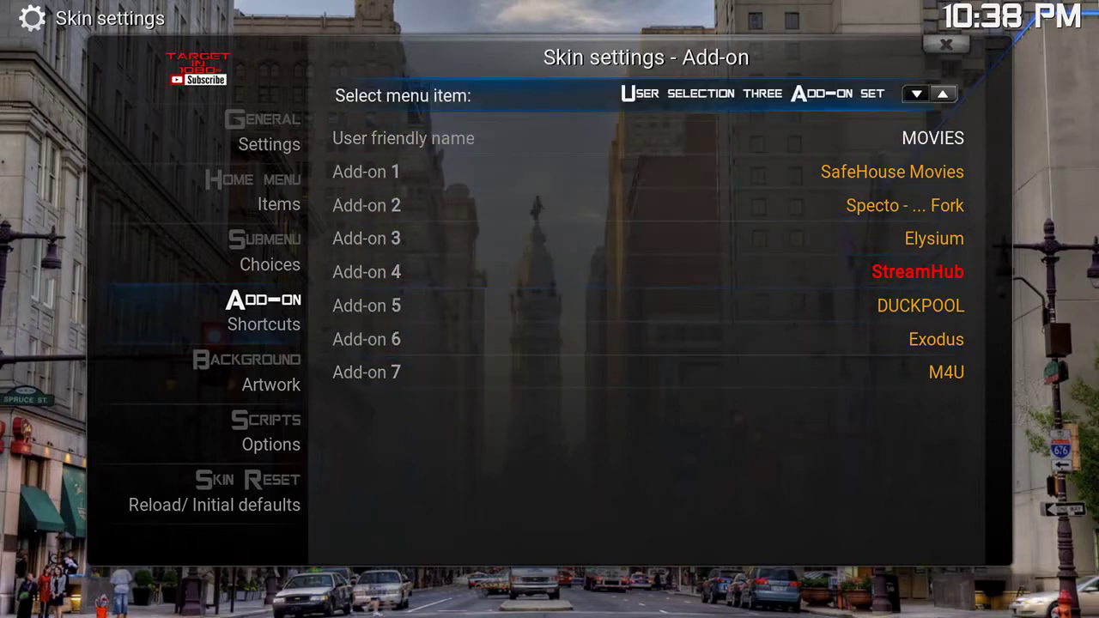
key(Up)
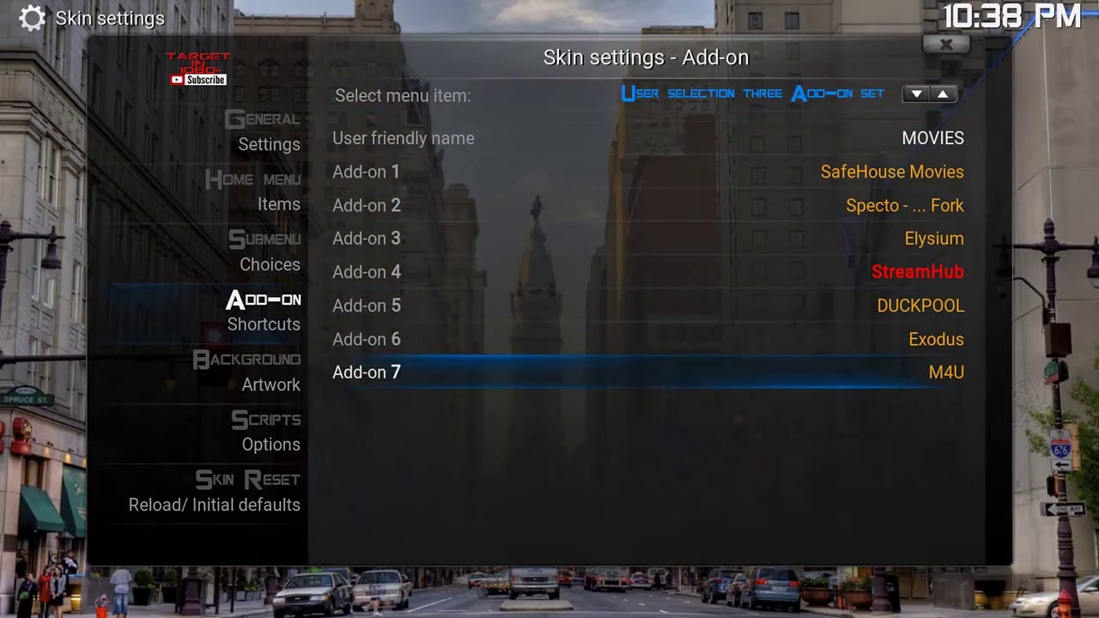
key(Up)
key(Down)
key(Up)
key(Down)
Step: Replace Add-on 7 with the Bubbles video add-on, keeping 'Bubbles' as its label
key(Return)
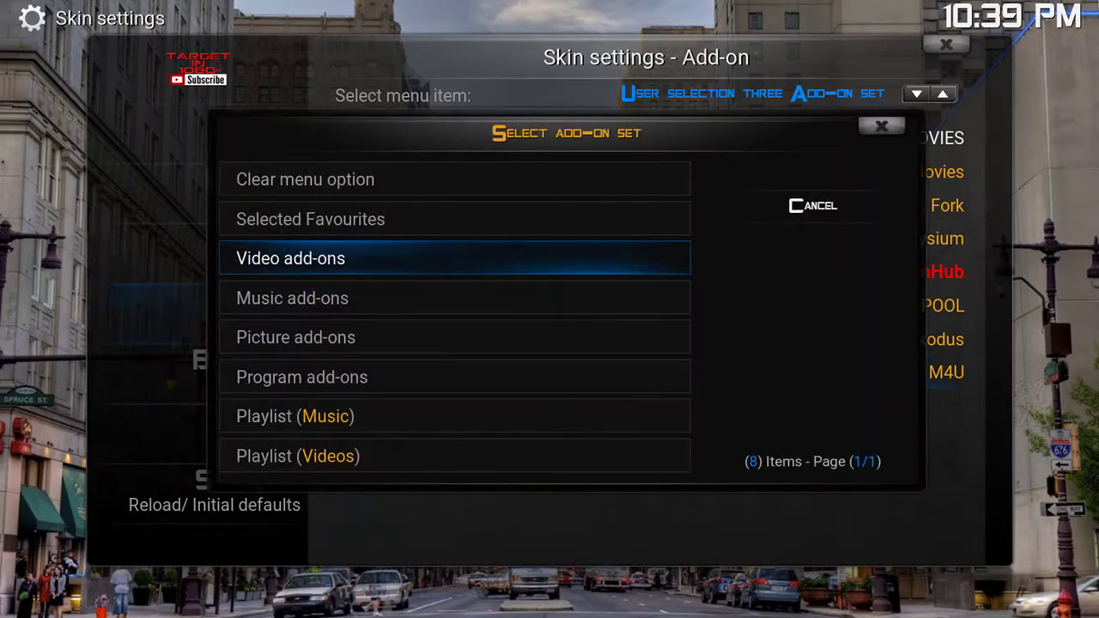
key(Return)
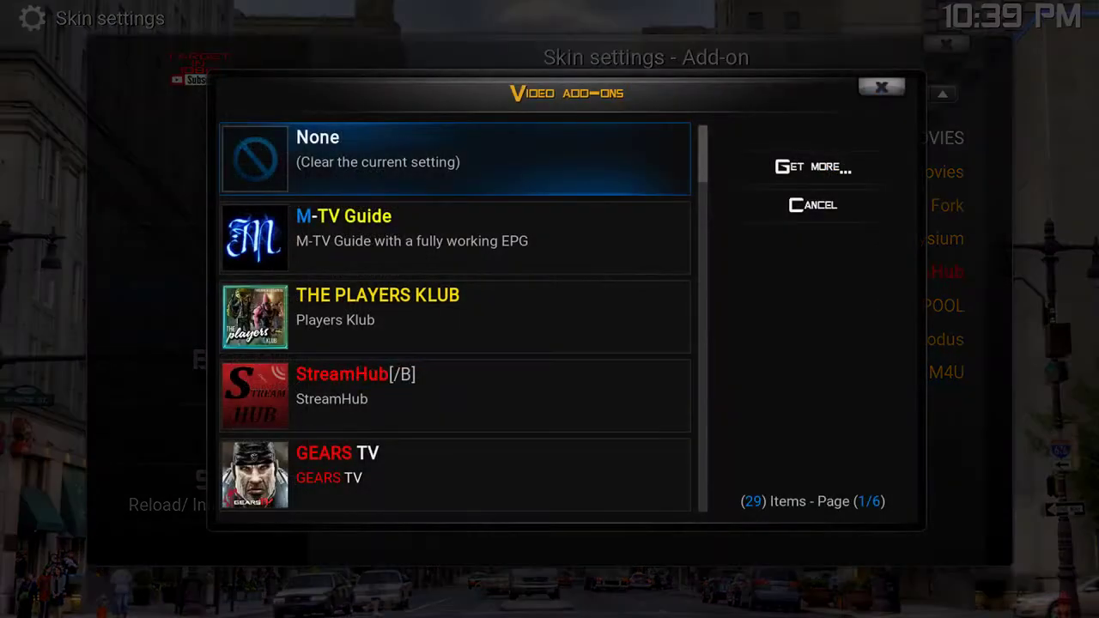
key(Down)
key(Down)
key(Down)
key(Down)
key(Down)
key(Down)
key(Down)
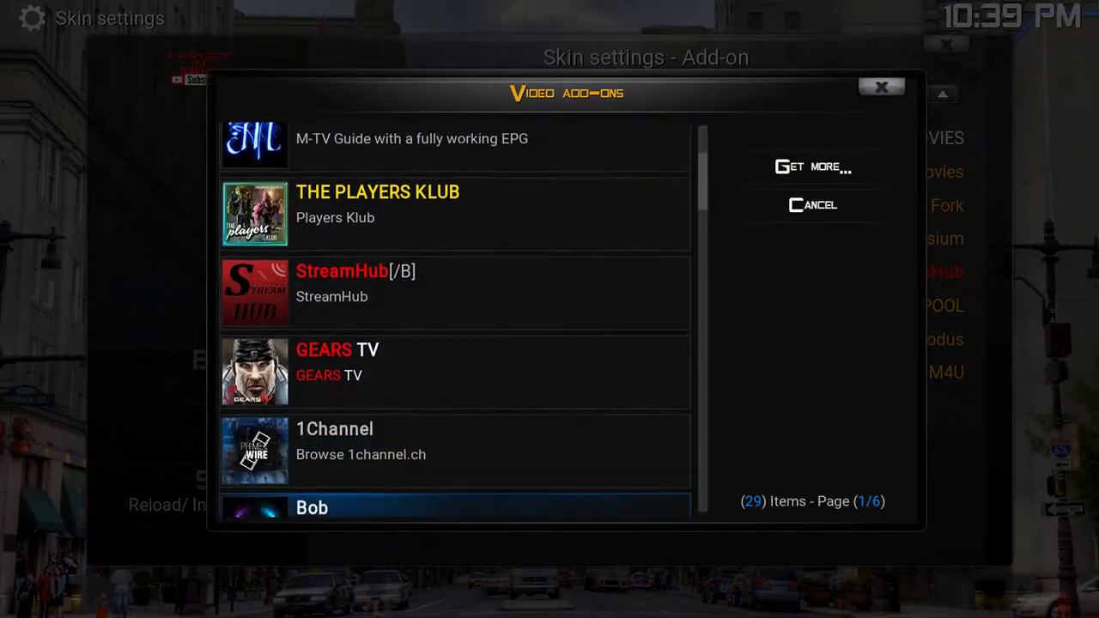
key(Down)
key(Down)
key(Up)
key(Up)
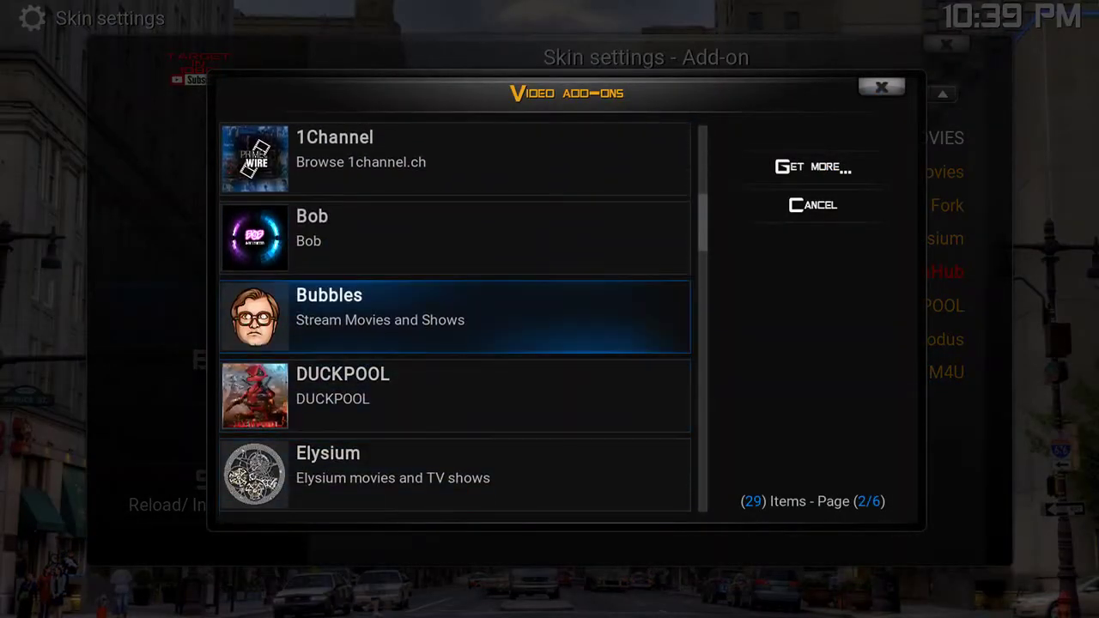
key(Return)
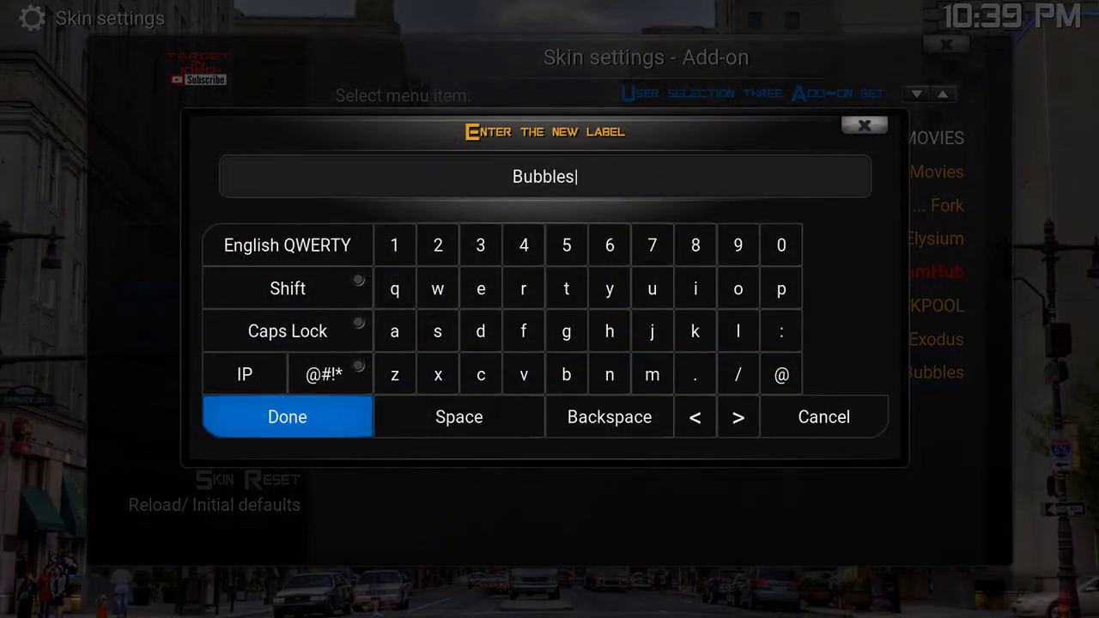
key(Return)
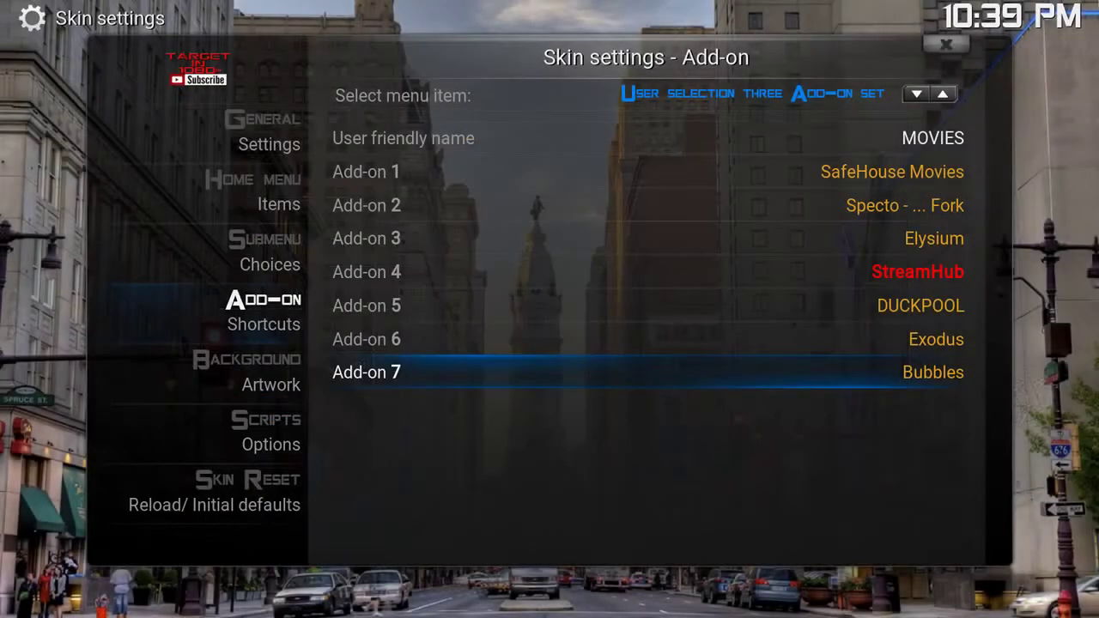
Step: Return home and check that the MOVIES row now shows a Bubbles tile
key(Escape)
key(Escape)
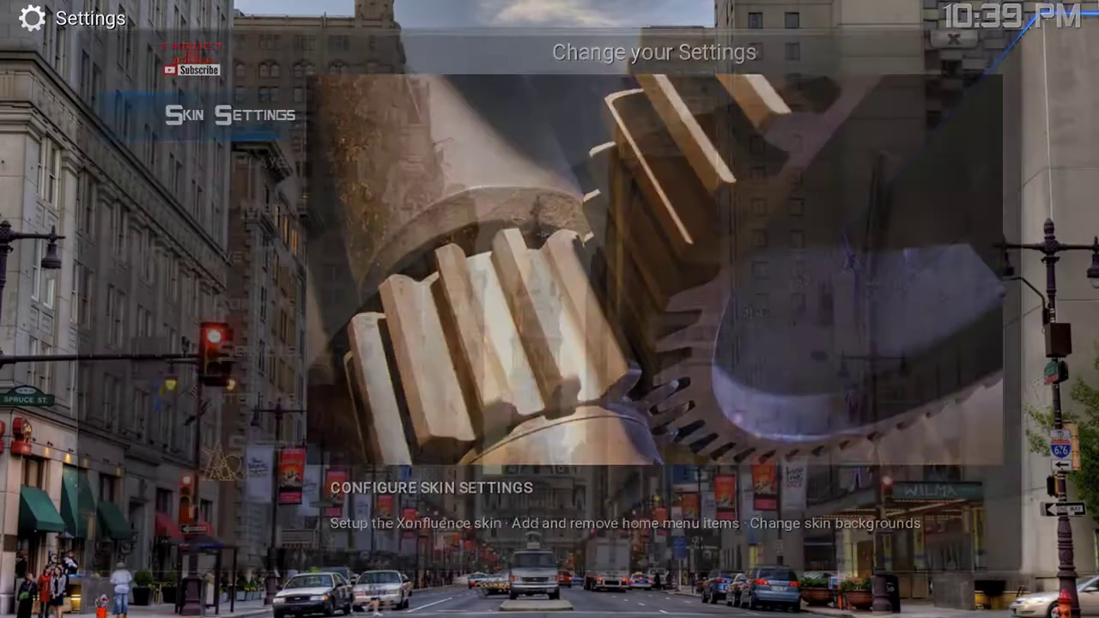
key(Right)
key(Right)
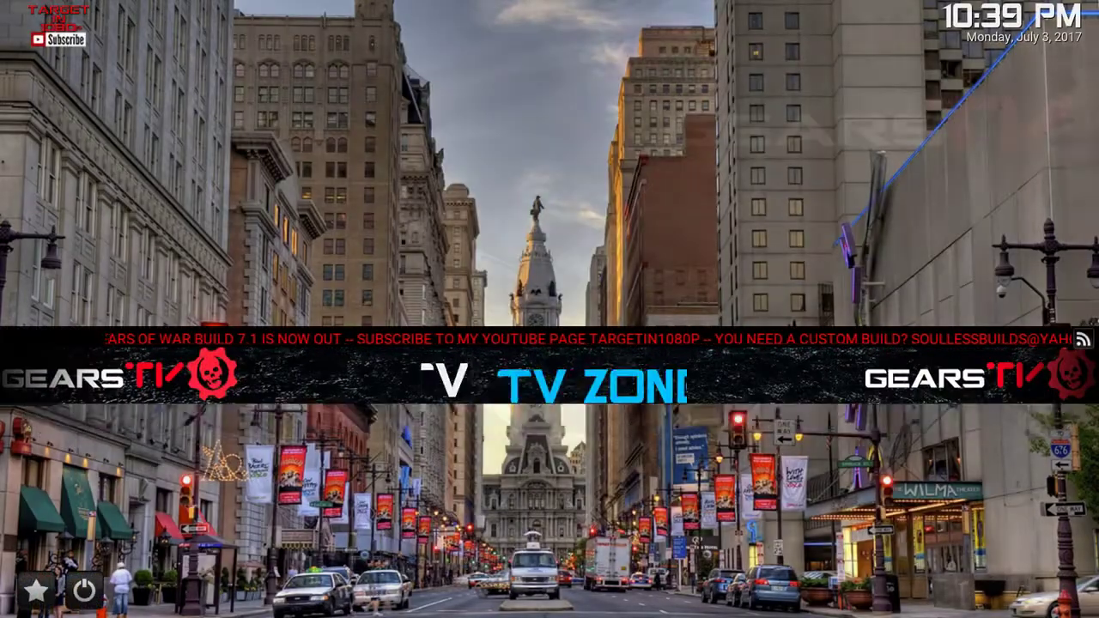
key(Left)
key(Left)
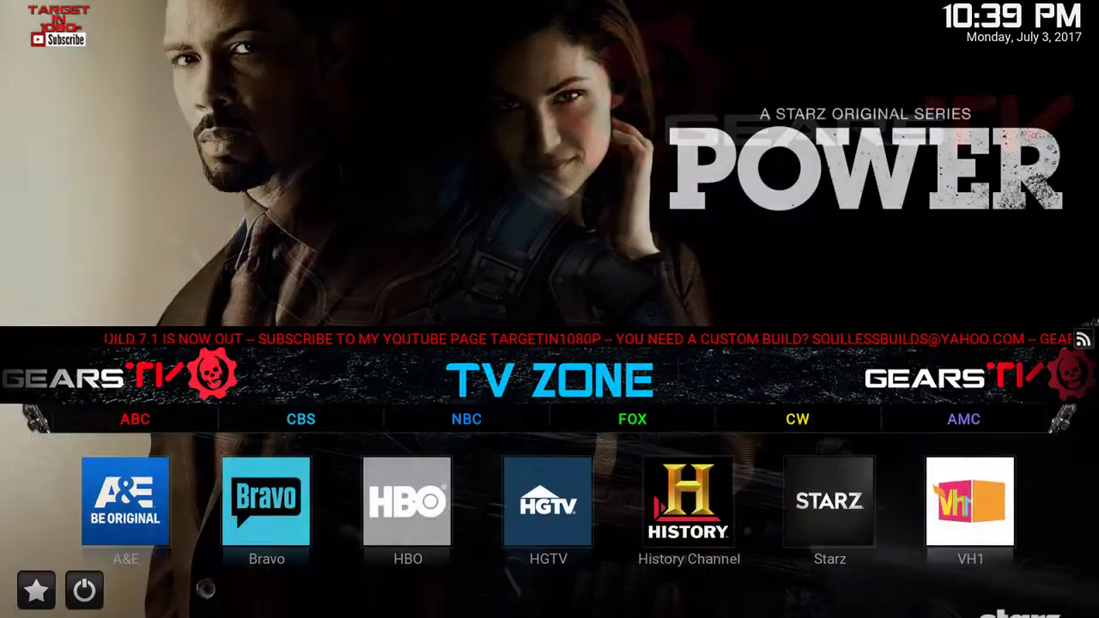
key(Right)
key(Left)
key(Down)
key(Down)
key(Right)
key(Right)
key(Right)
key(Right)
key(Right)
key(Right)
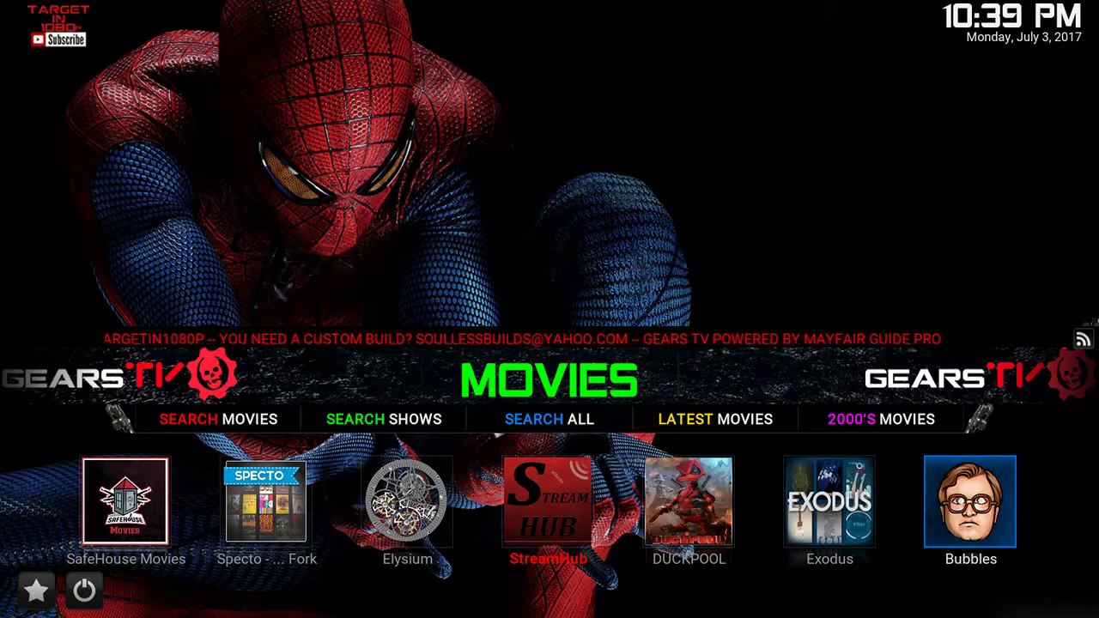
key(Up)
key(Up)
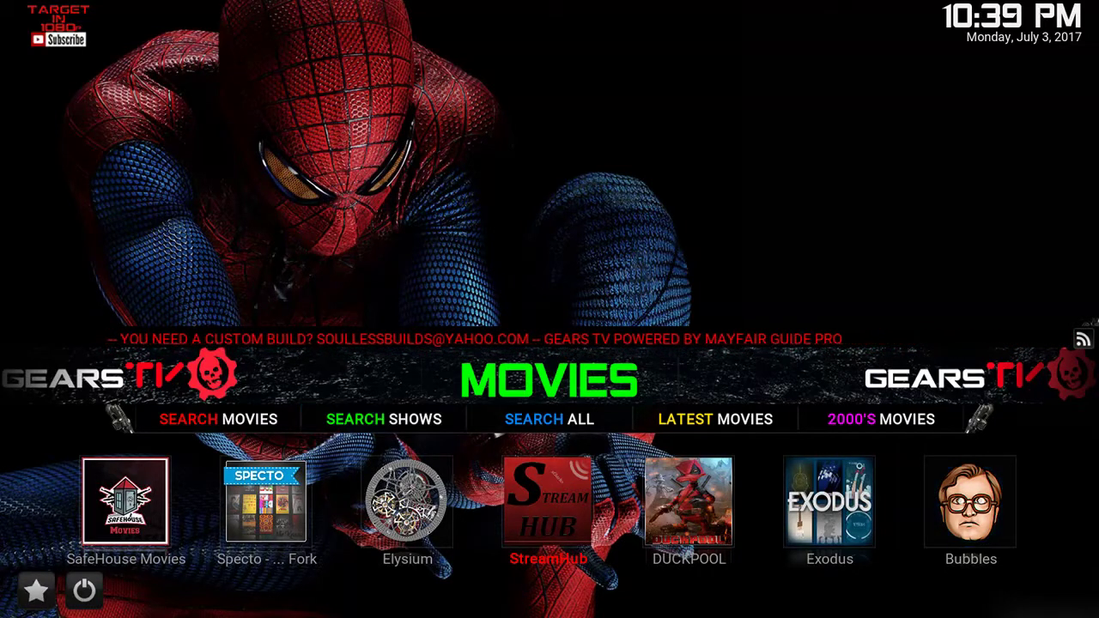
Step: Move across the home menu to CLEAN UP and open Settings
key(Right)
key(Right)
key(Right)
key(Right)
key(Right)
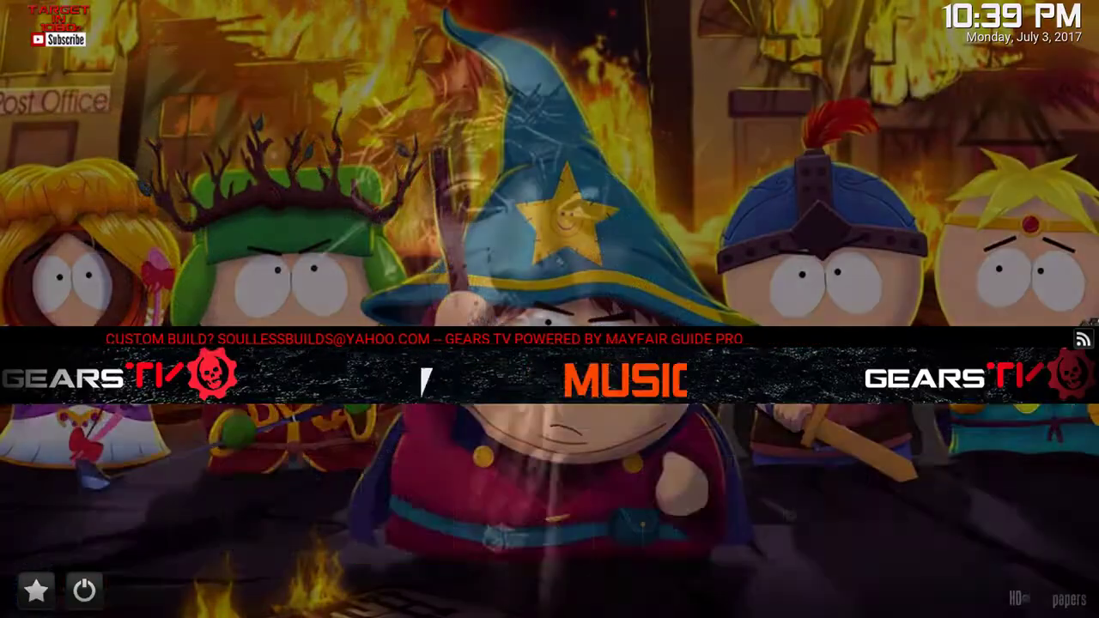
key(Right)
key(Right)
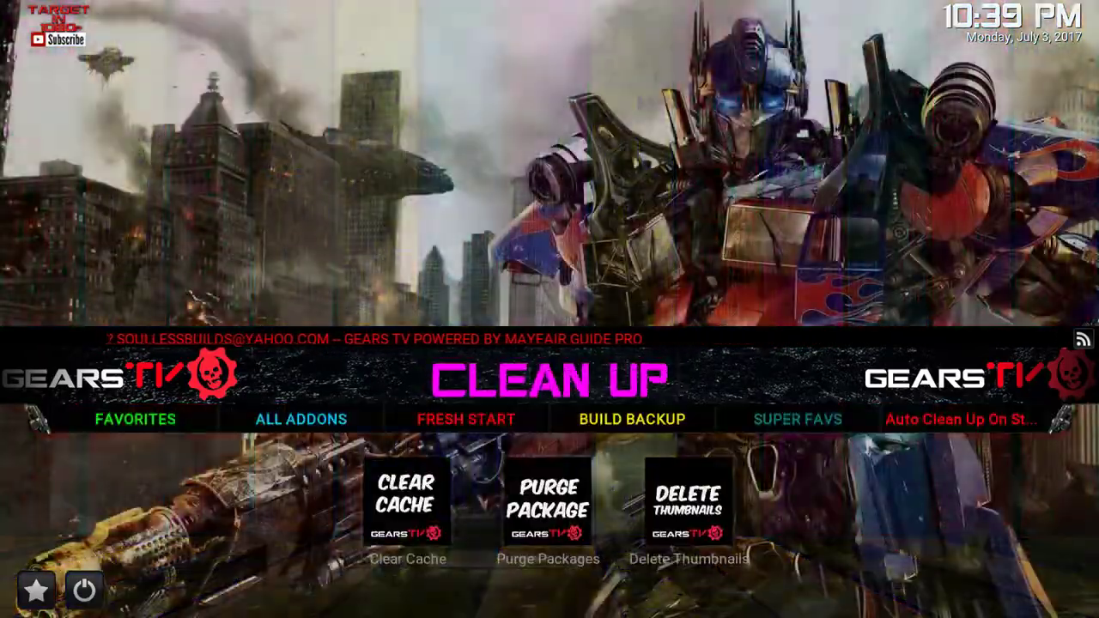
key(Return)
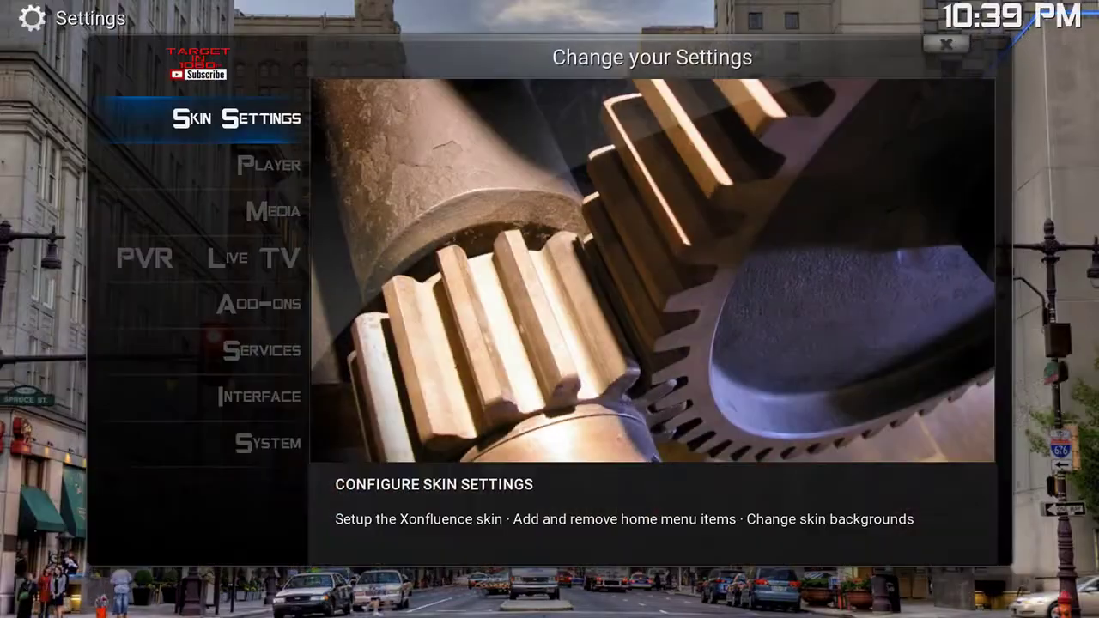
Step: Enter Skin Settings briefly, then back out to the Gears TV home screen
key(Return)
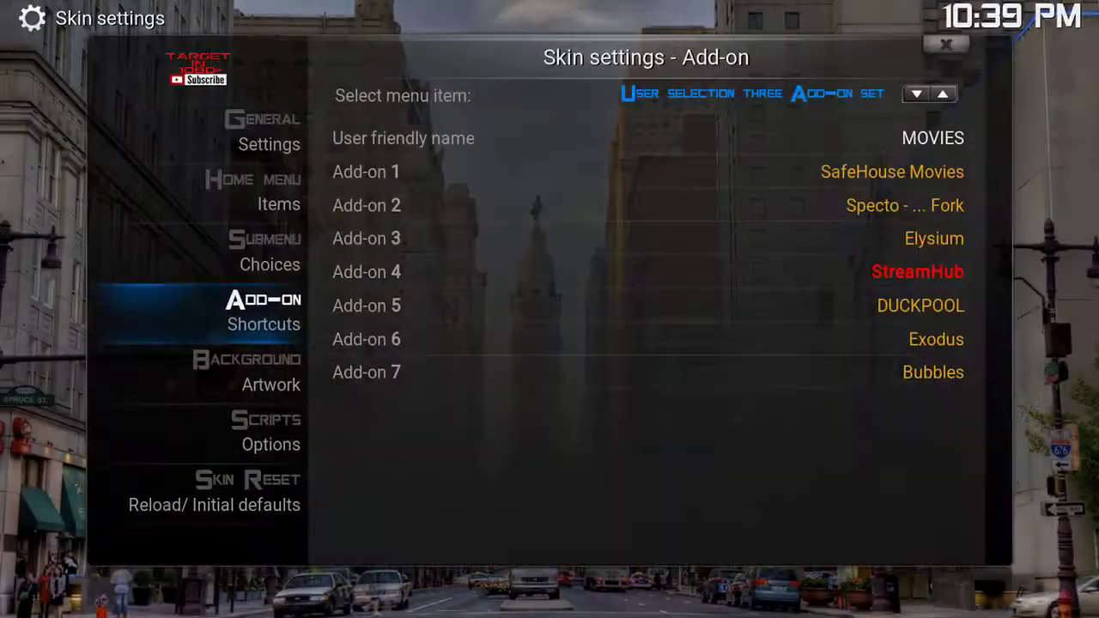
key(Escape)
key(Escape)
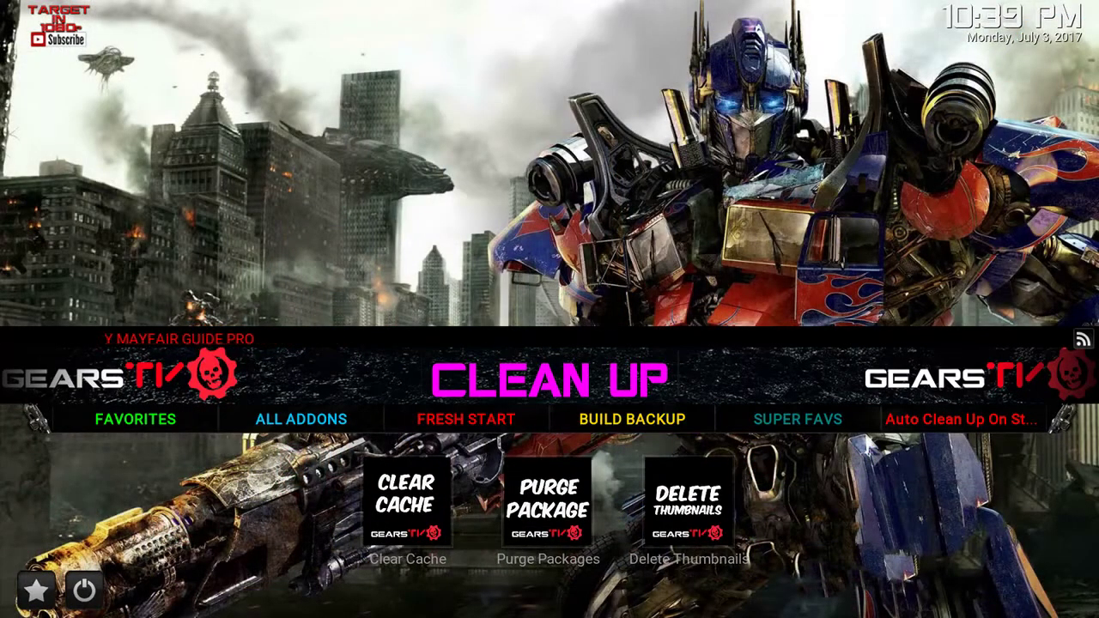
Step: Check GEARS TV's submenu down to SKY NEWS, then move to CLEAN UP and open Settings
key(Right)
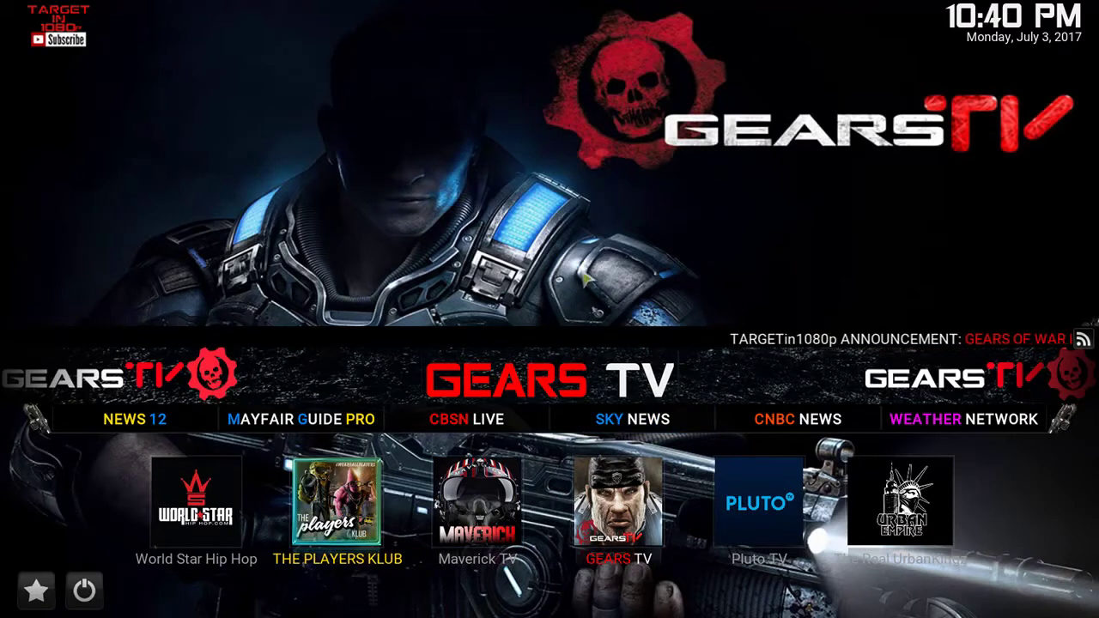
key(Down)
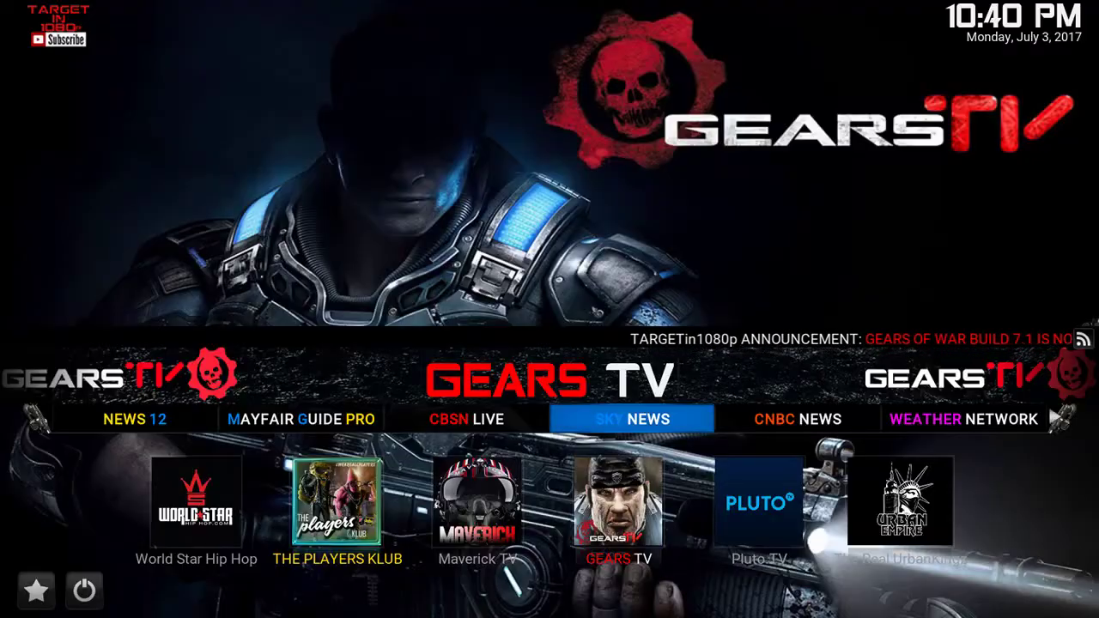
key(Up)
key(Right)
key(Right)
key(Right)
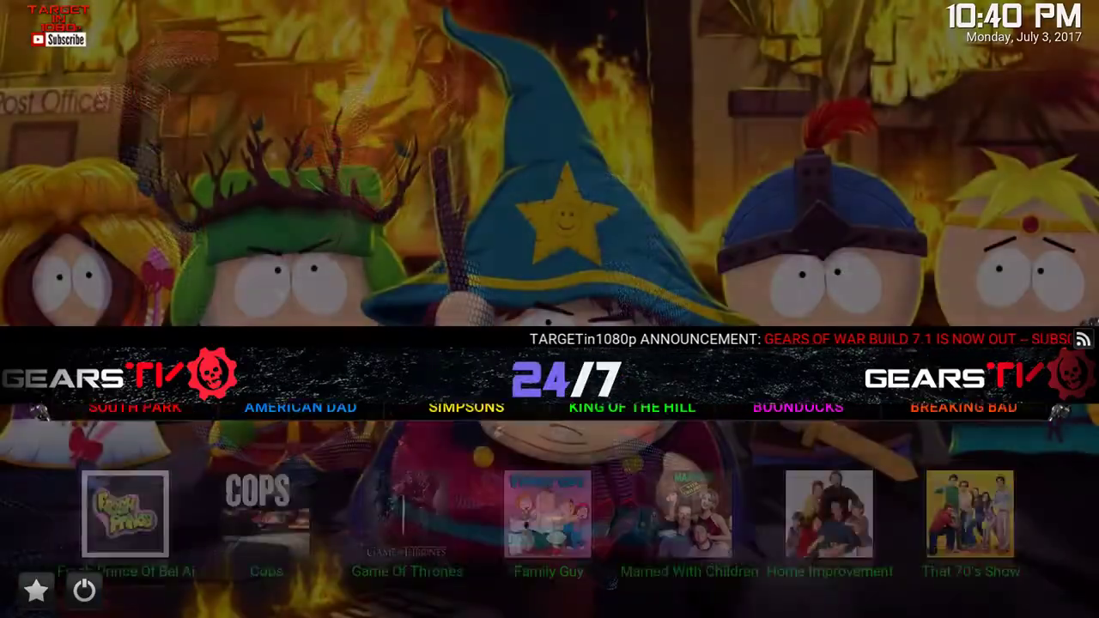
key(Right)
key(Right)
key(Right)
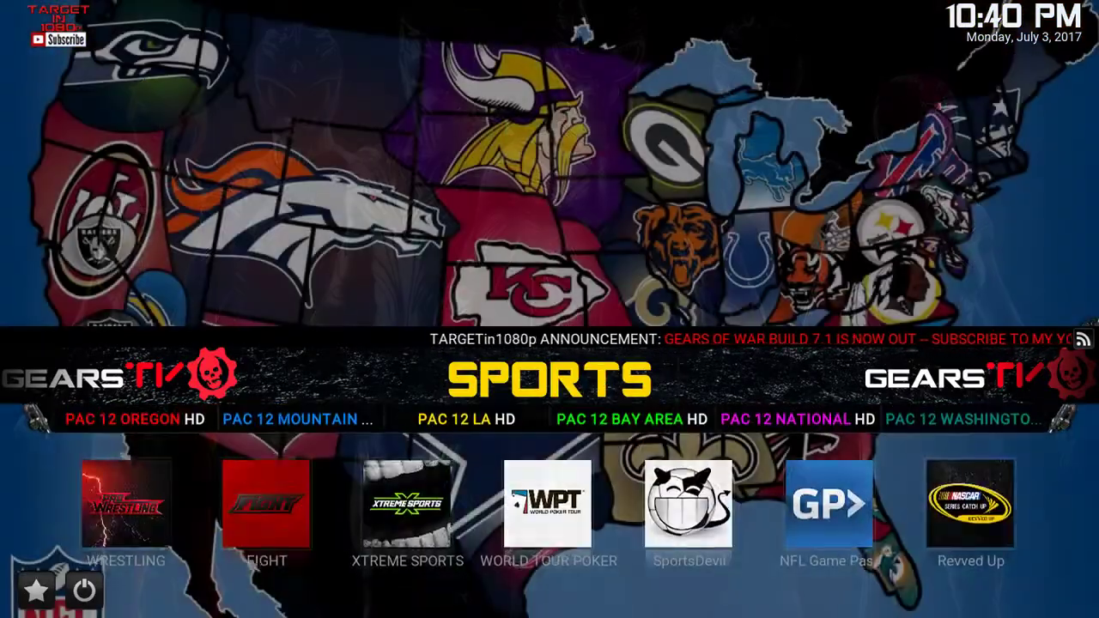
key(Right)
key(Right)
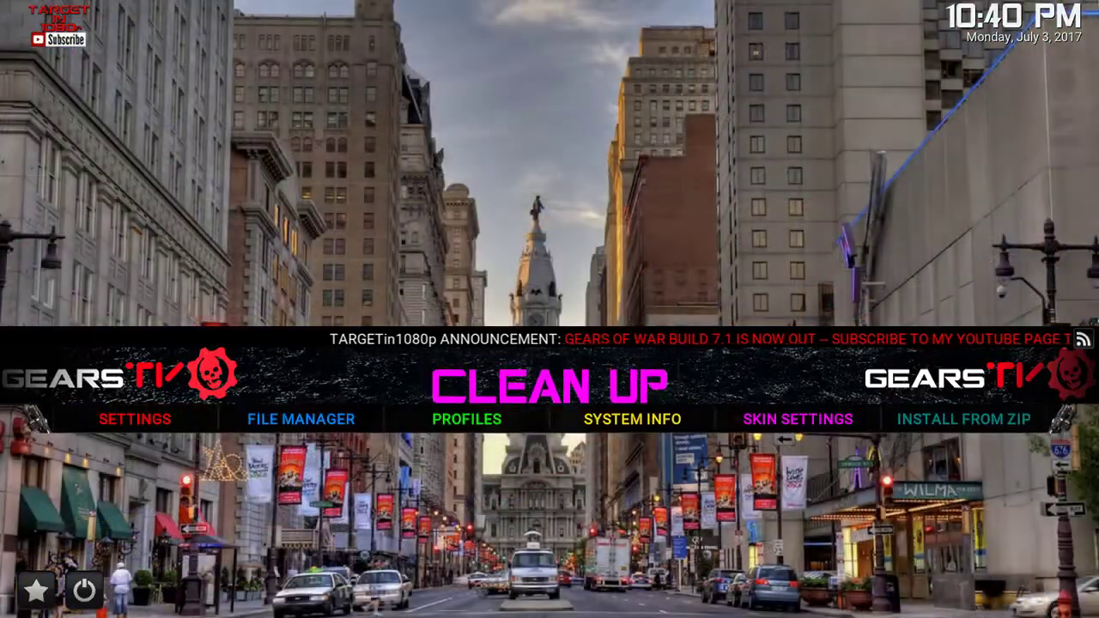
key(Down)
key(Return)
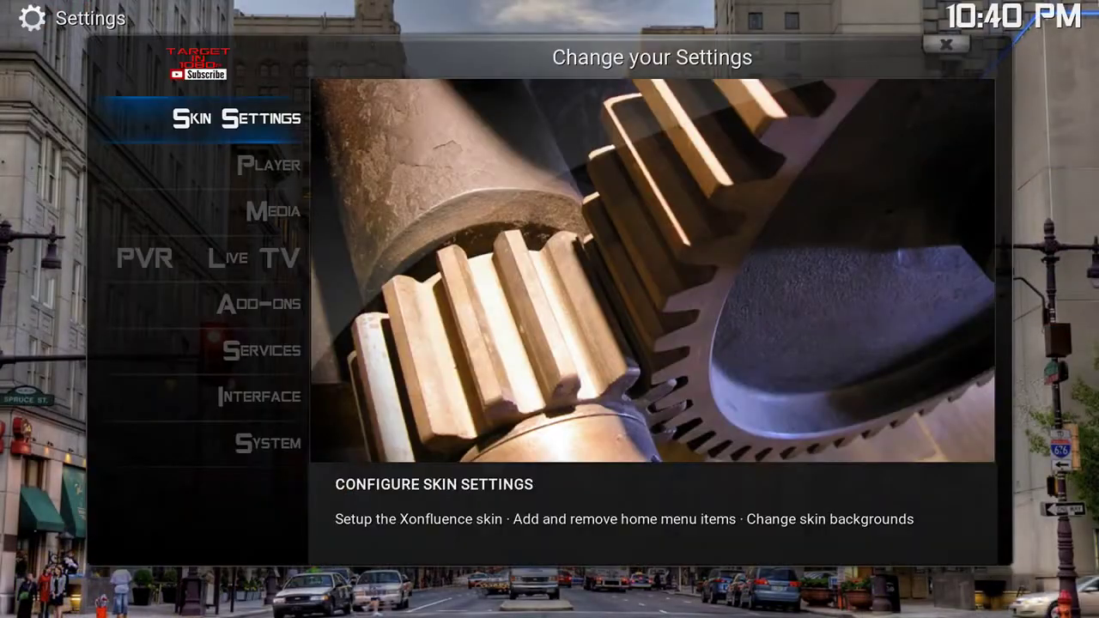
Step: Inspect Submenu item 4's Videos Menu entries in Skin Settings, then cancel, leaving SKY NEWS unchanged
key(Return)
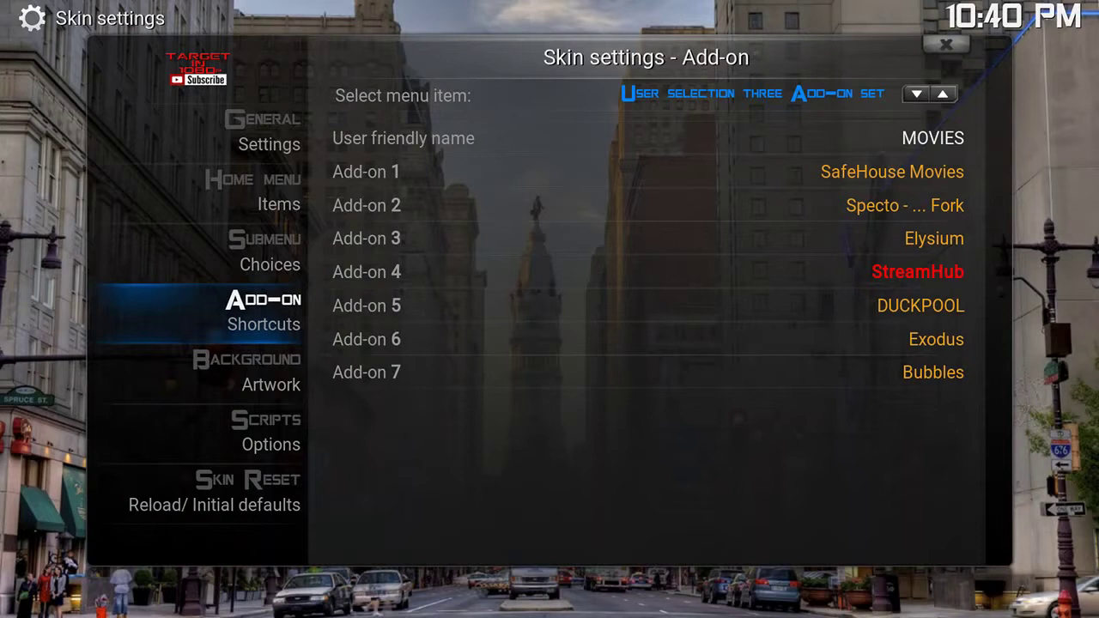
key(Up)
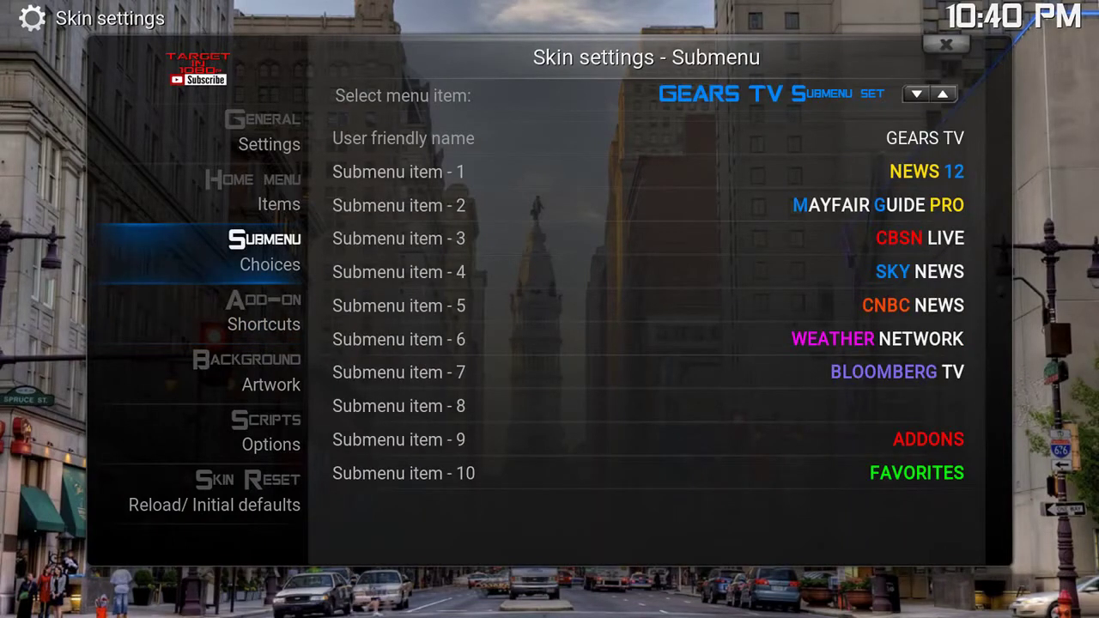
key(Right)
key(Down)
key(Down)
key(Down)
key(Down)
key(Down)
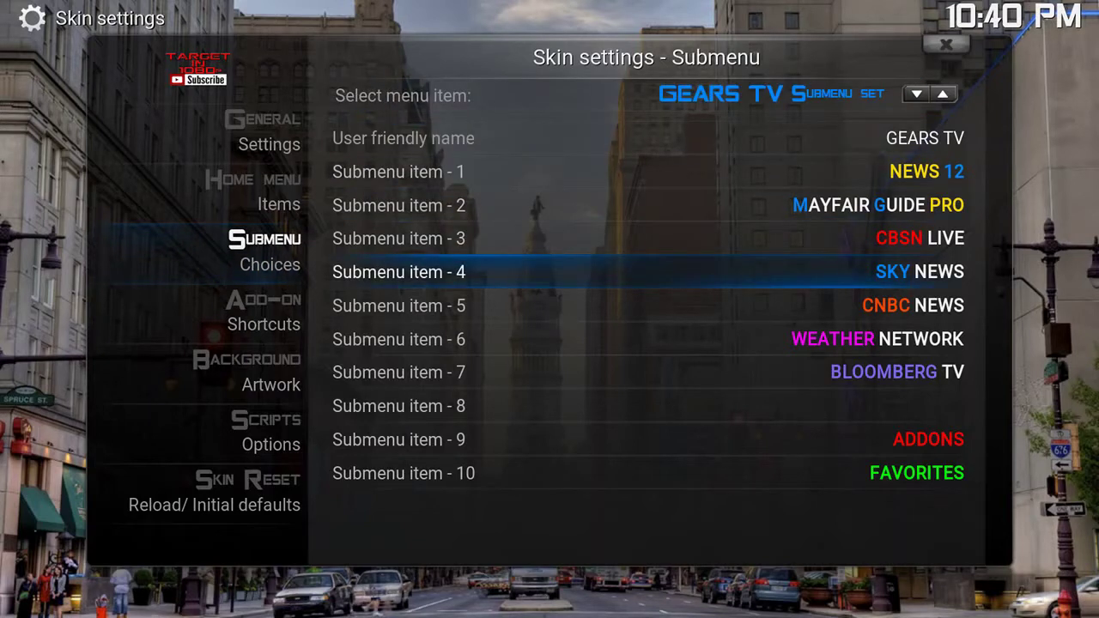
key(Return)
key(Down)
key(Down)
key(Down)
key(Down)
key(Down)
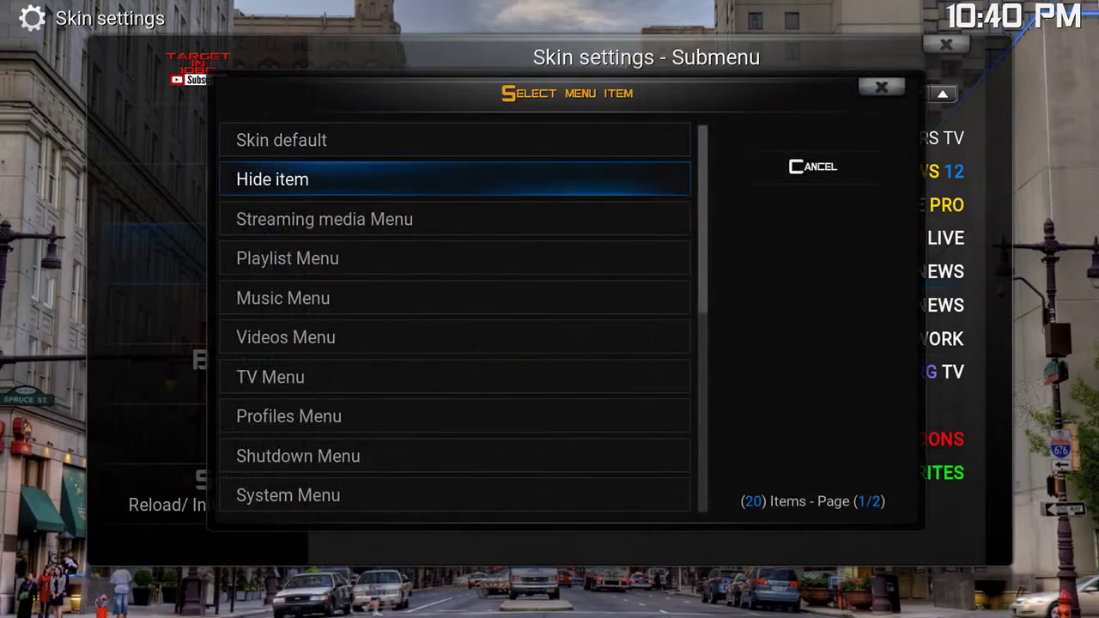
key(Return)
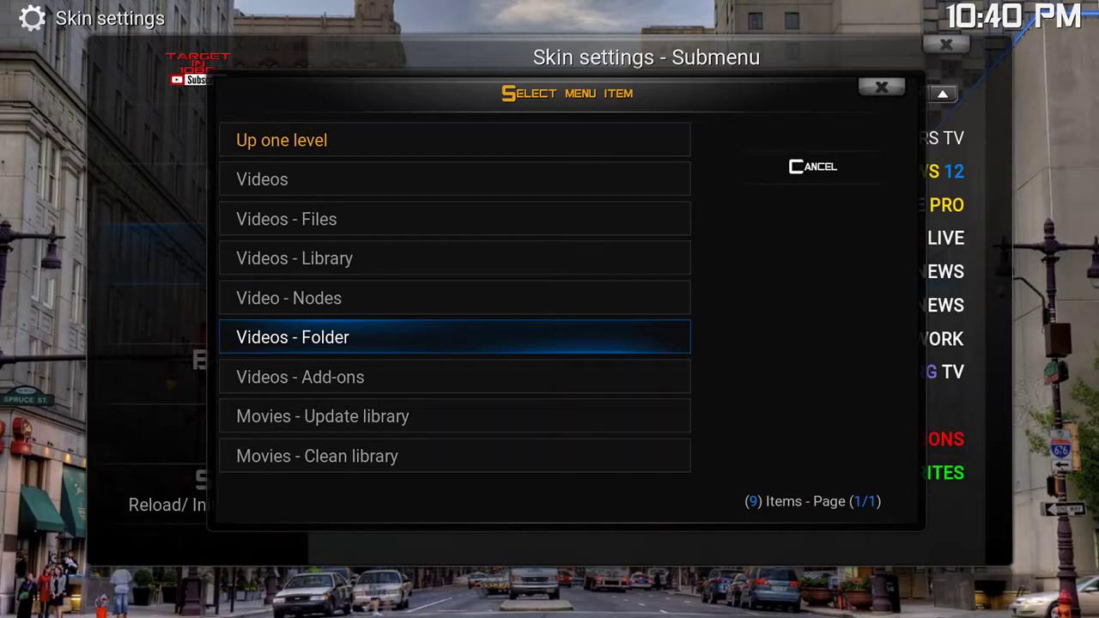
key(Escape)
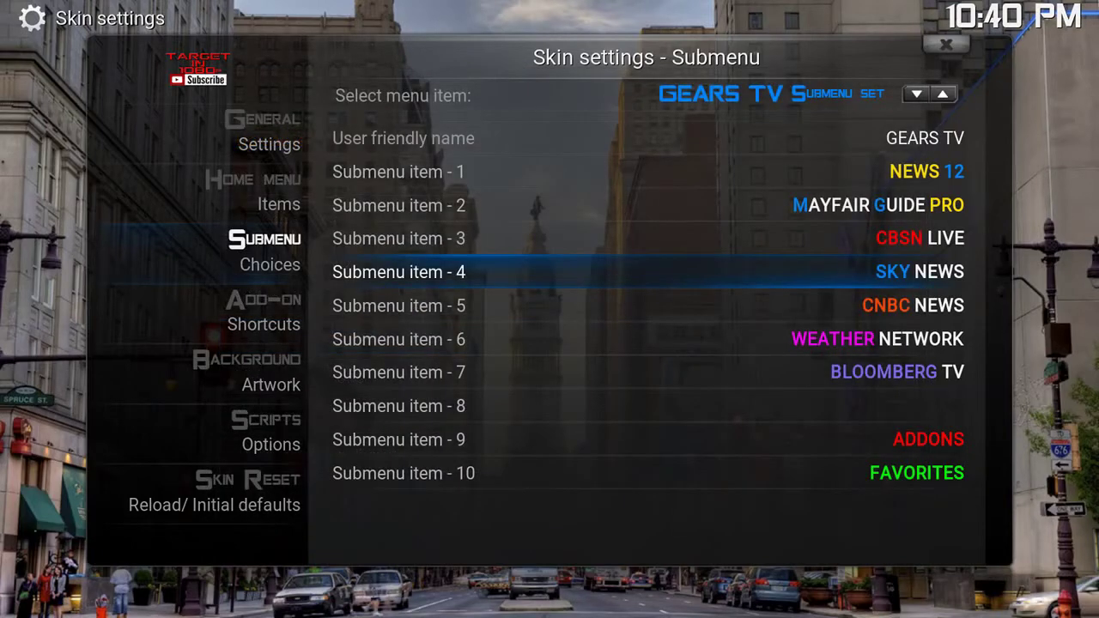